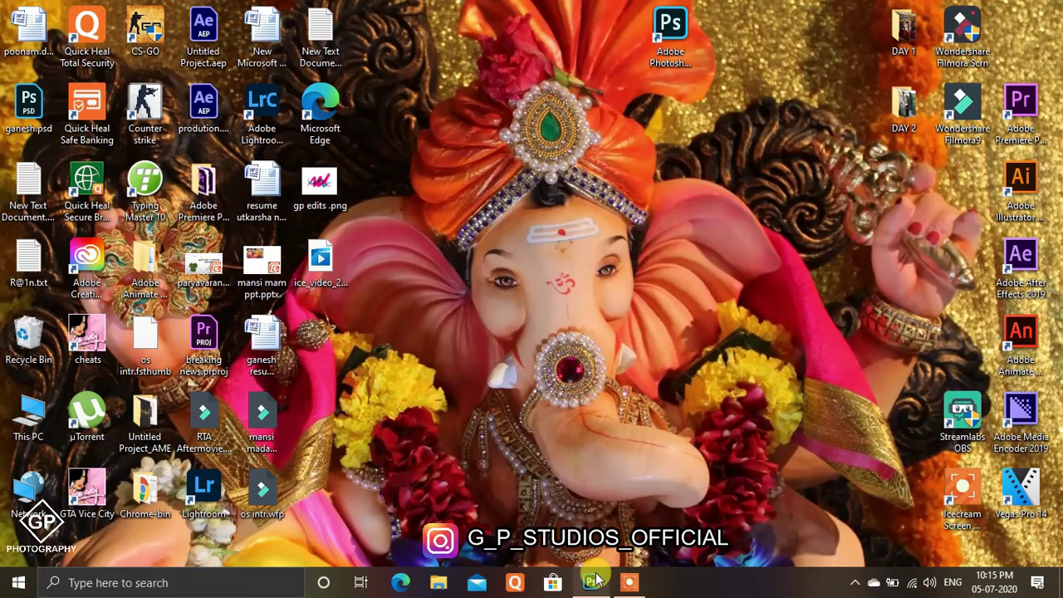
Bring Camera Raw back on screen and show IMG_0886.CR2's unedited original for comparison
click(593, 581)
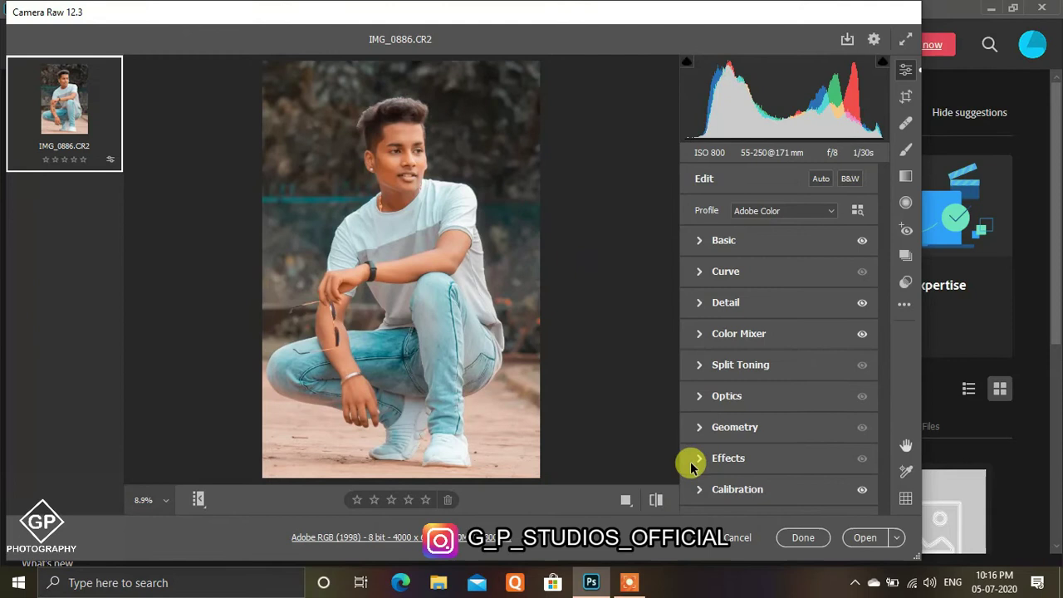
click(656, 500)
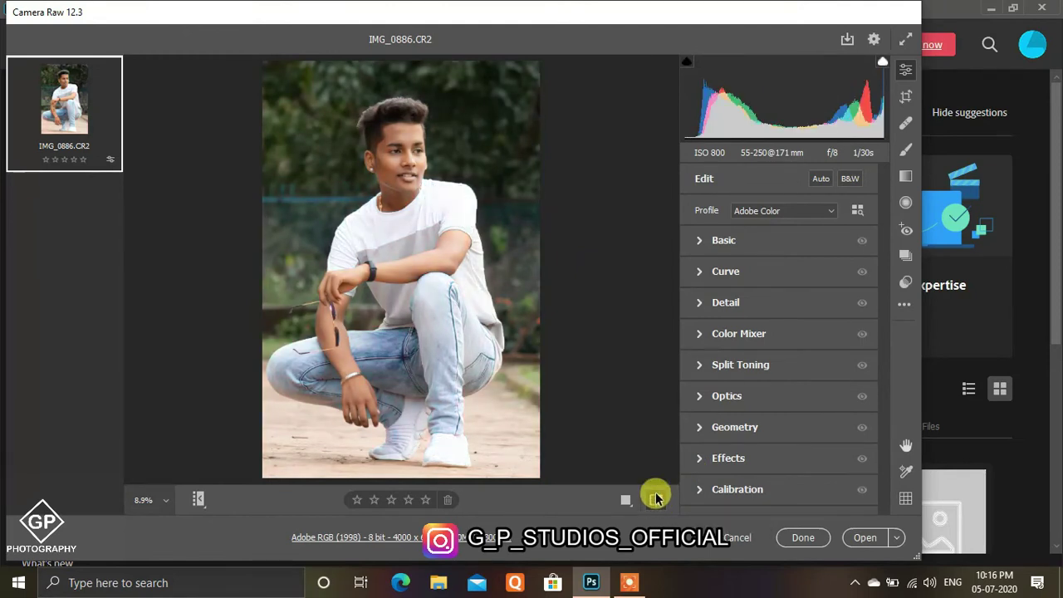
In the Basic panel, set Contrast +5, Highlights -64, Shadows +28, Whites -72, Blacks +11
click(696, 240)
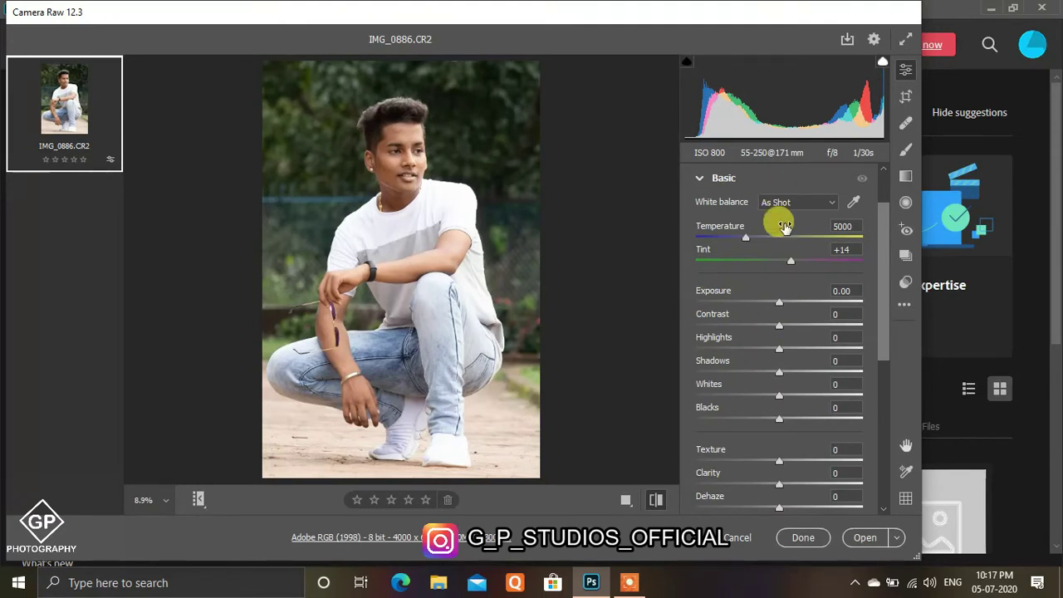
text(0)
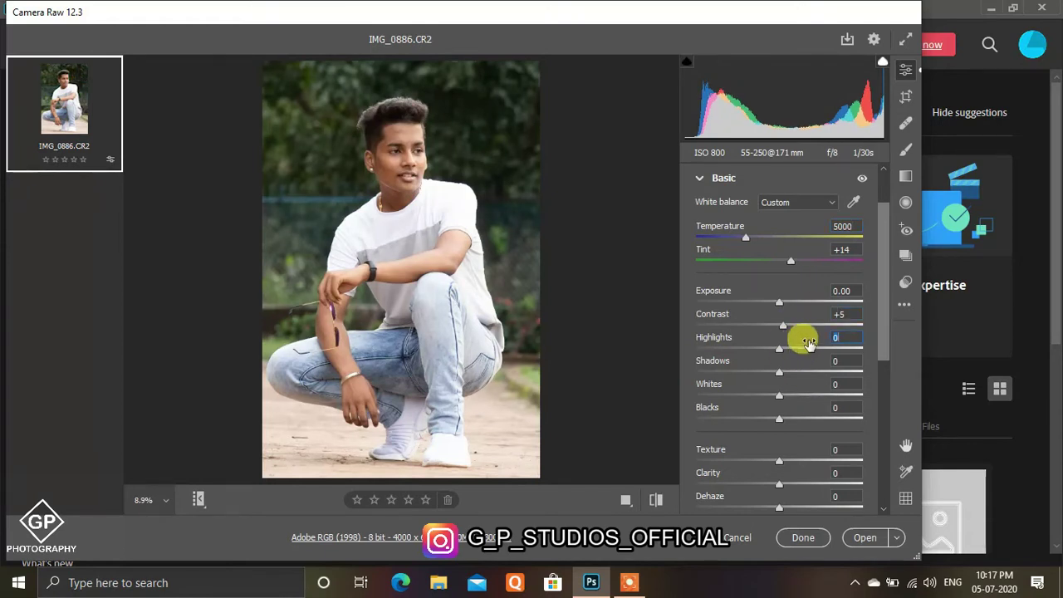
drag(775, 349, 724, 349)
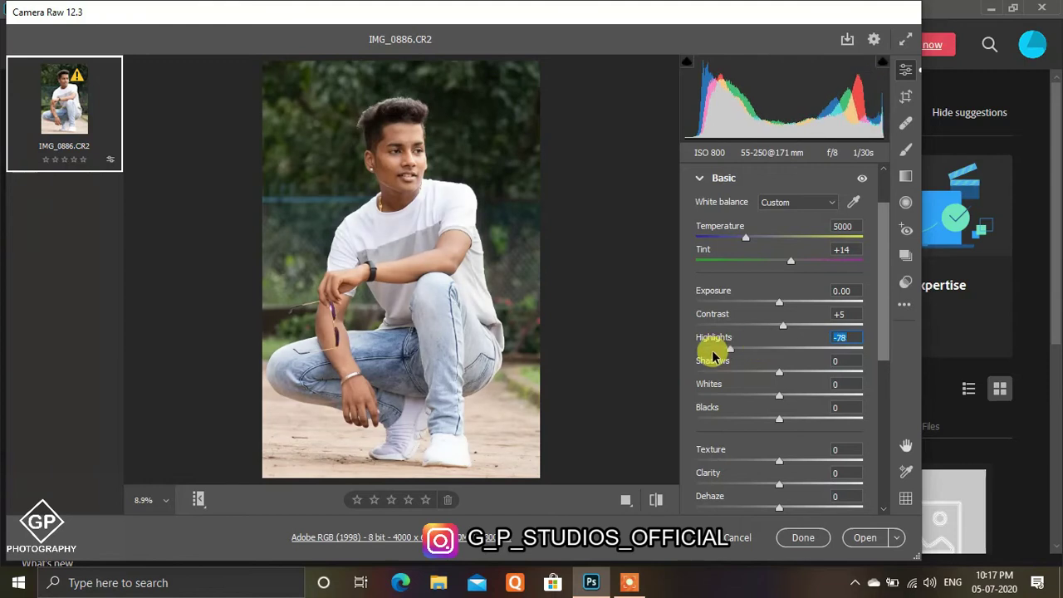
mouse_move(795, 366)
mouse_down()
mouse_move(802, 370)
mouse_move(718, 396)
mouse_up()
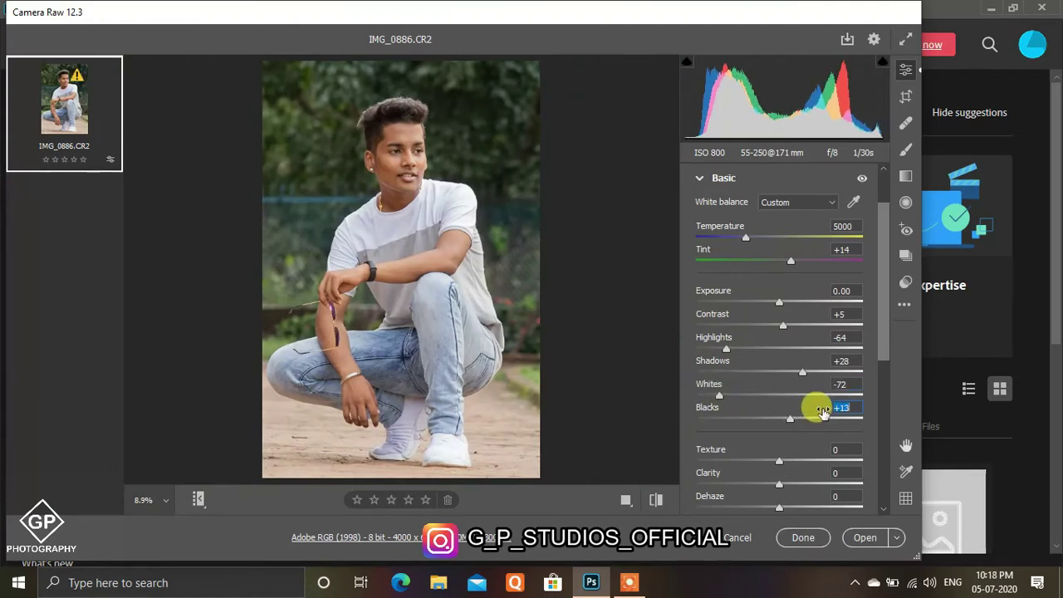
scroll(817, 409, down, 1)
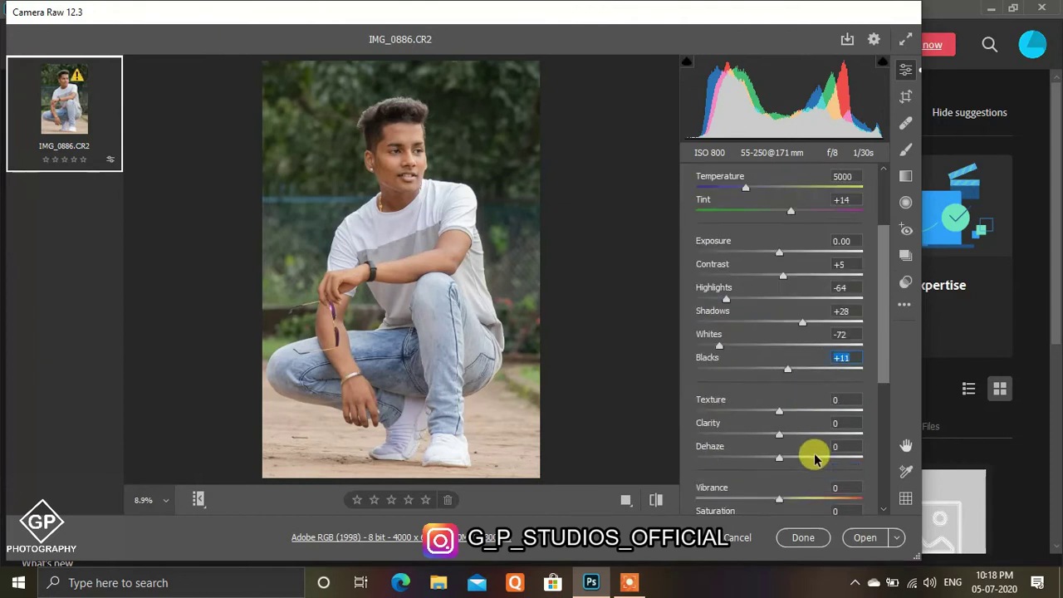
scroll(793, 357, up, 2)
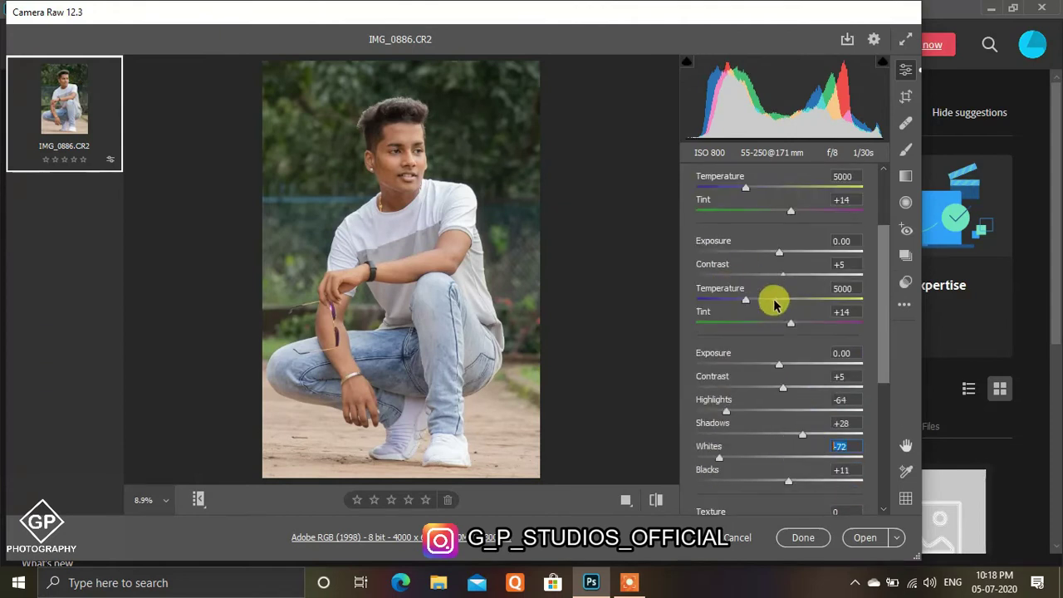
Collapse the Basic panel and briefly inspect the Tone Curve settings
click(700, 240)
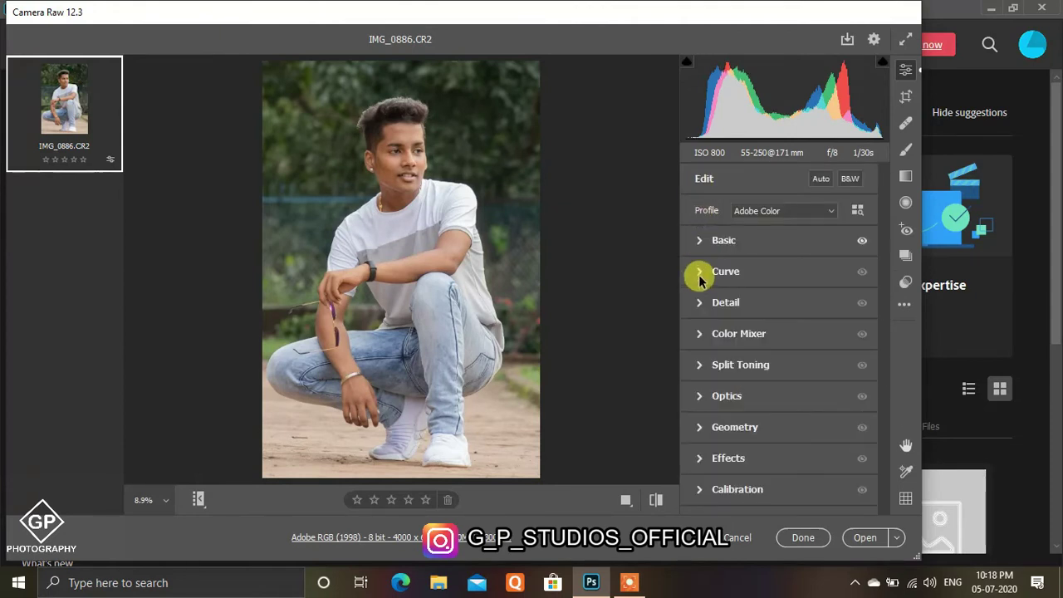
click(700, 272)
scroll(759, 308, down, 1)
scroll(747, 299, up, 1)
click(700, 272)
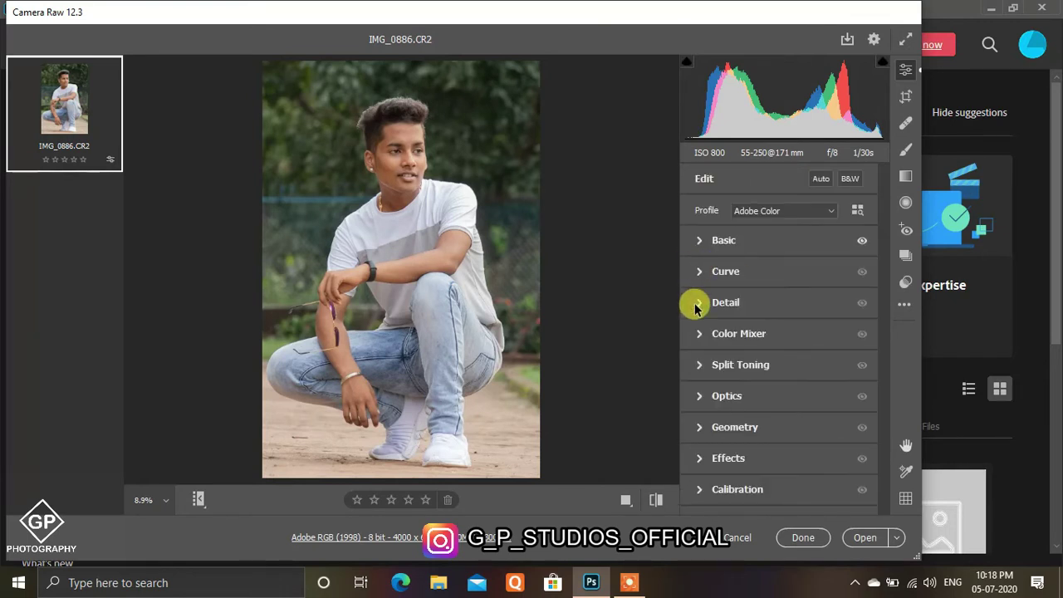
double_click(700, 396)
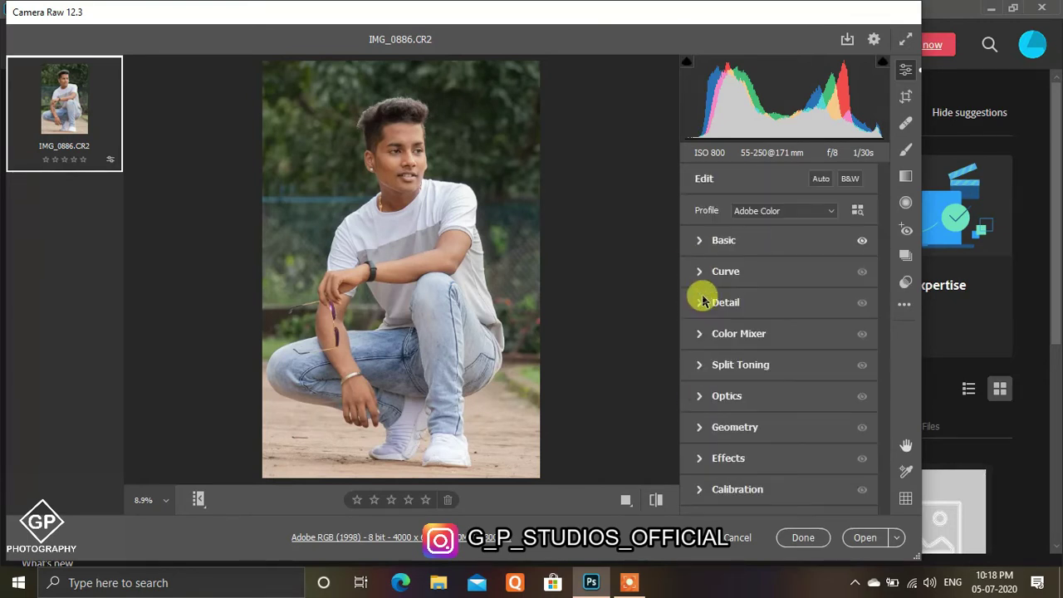
Set Detail to Sharpening 40, Noise Reduction 90 and Color Noise Reduction 9, checking the face zoomed in
click(698, 304)
text(9)
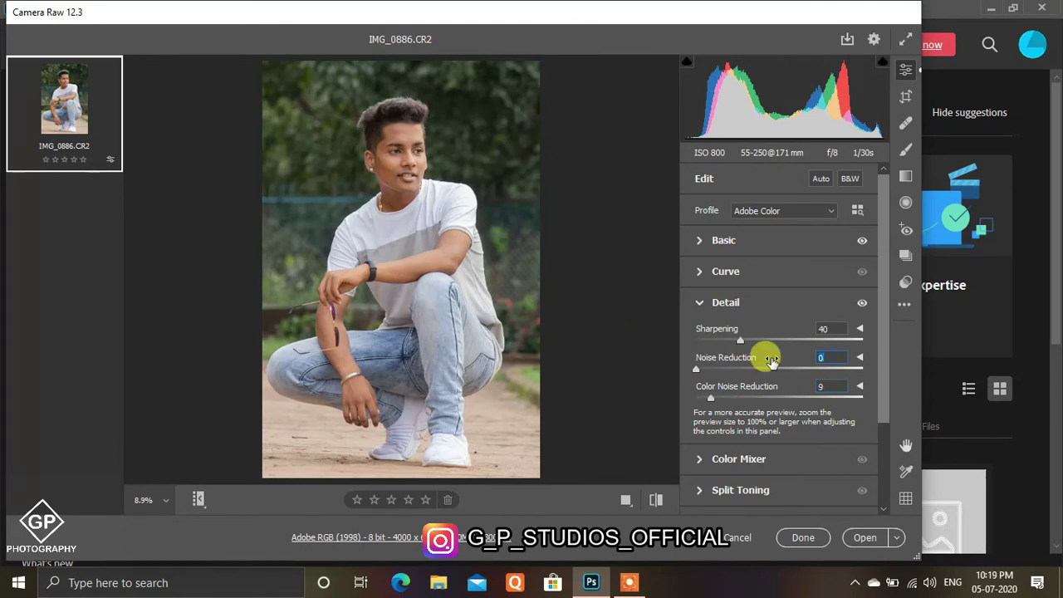
text(90)
click(358, 174)
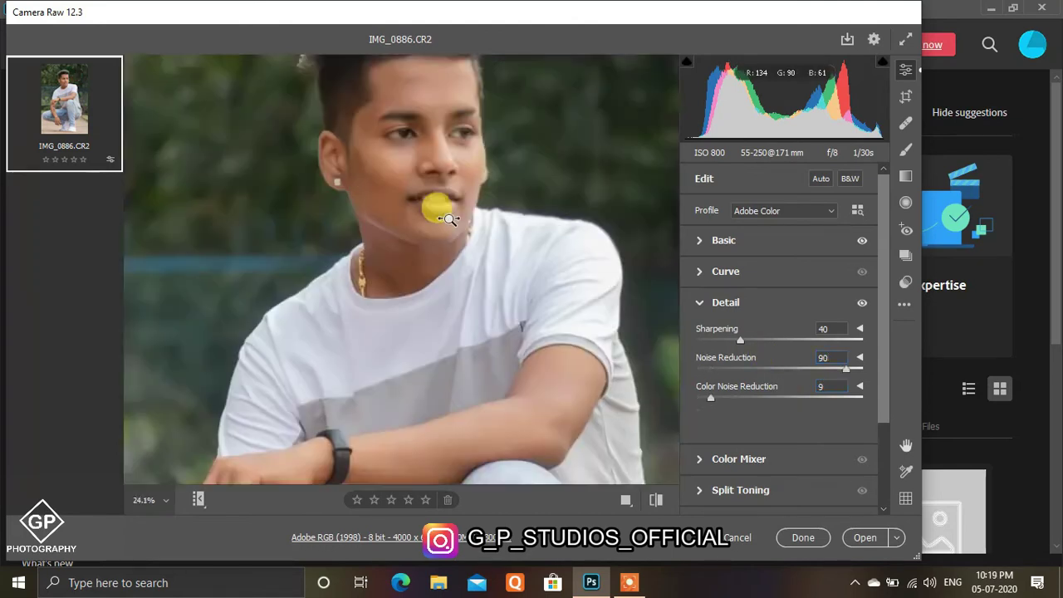
click(779, 329)
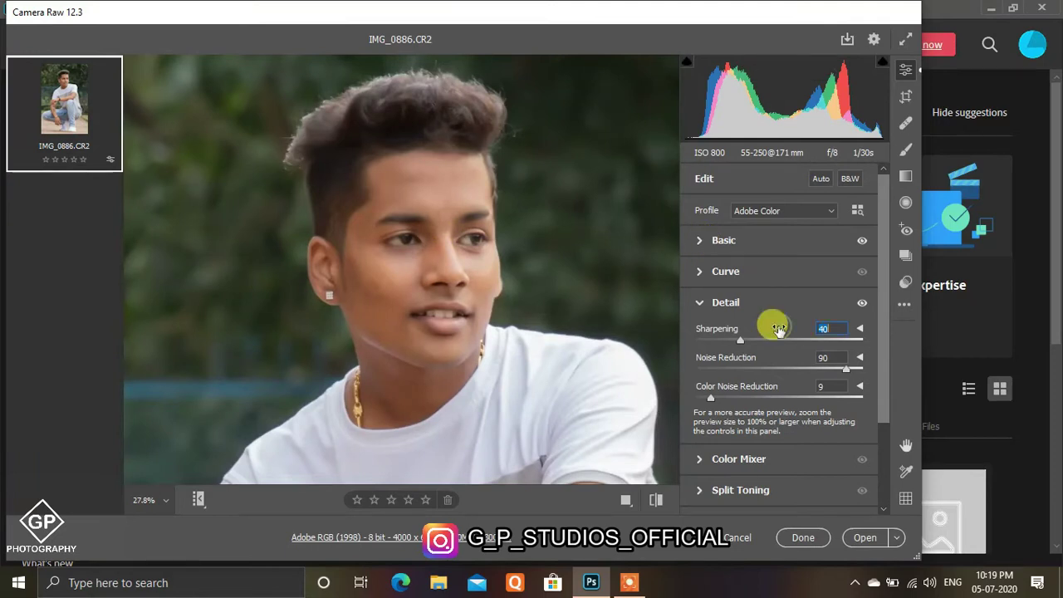
text(4)
scroll(772, 325, down, 3)
click(700, 307)
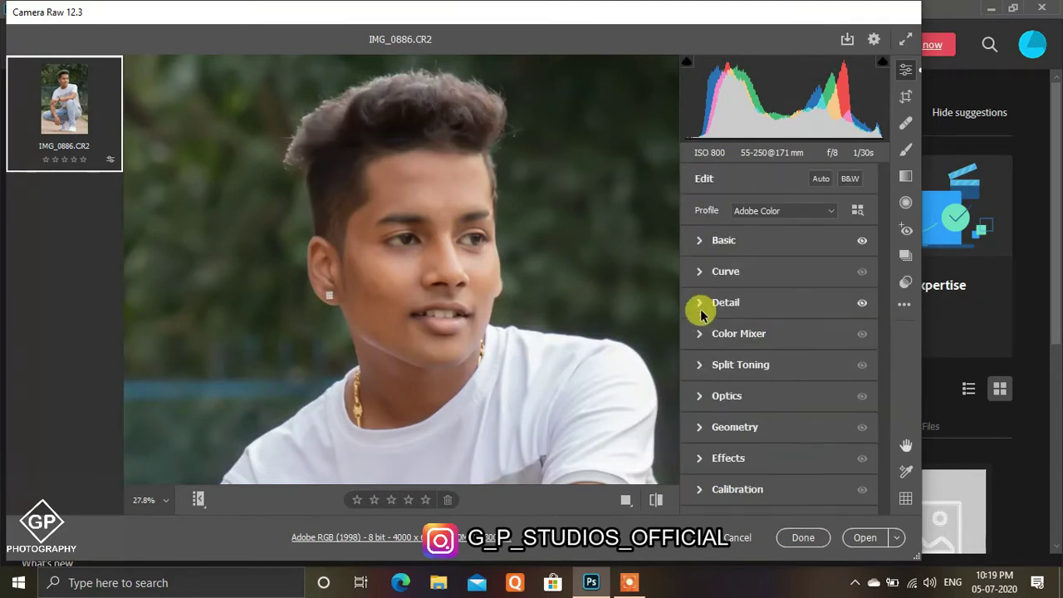
In Color Mixer HSL, set Reds hue +4, Oranges hue +9 and Oranges luminance +10
click(699, 333)
drag(799, 287, 802, 287)
click(799, 309)
text(9)
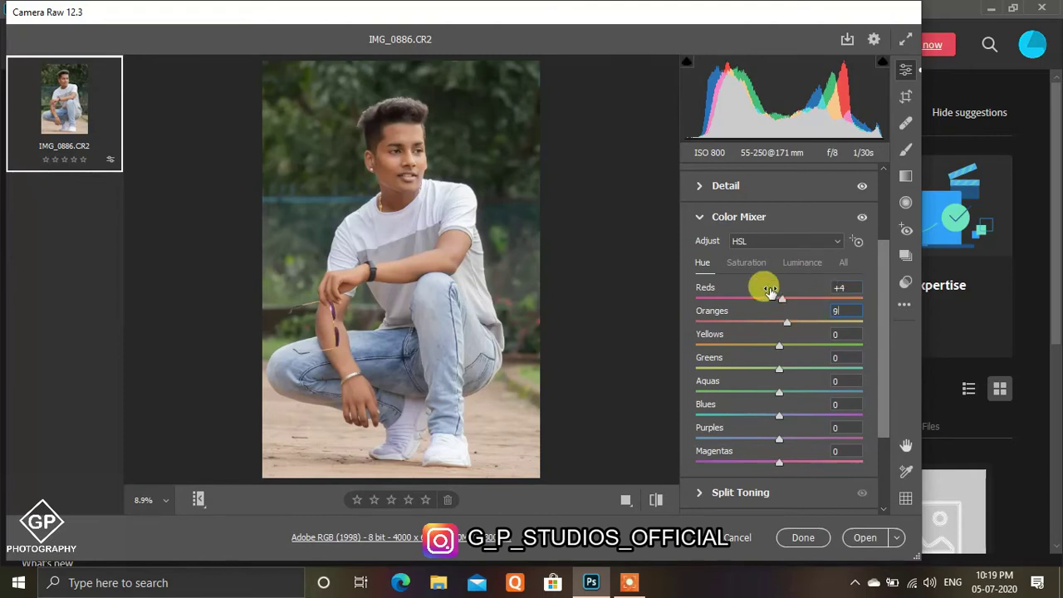
click(746, 262)
click(802, 263)
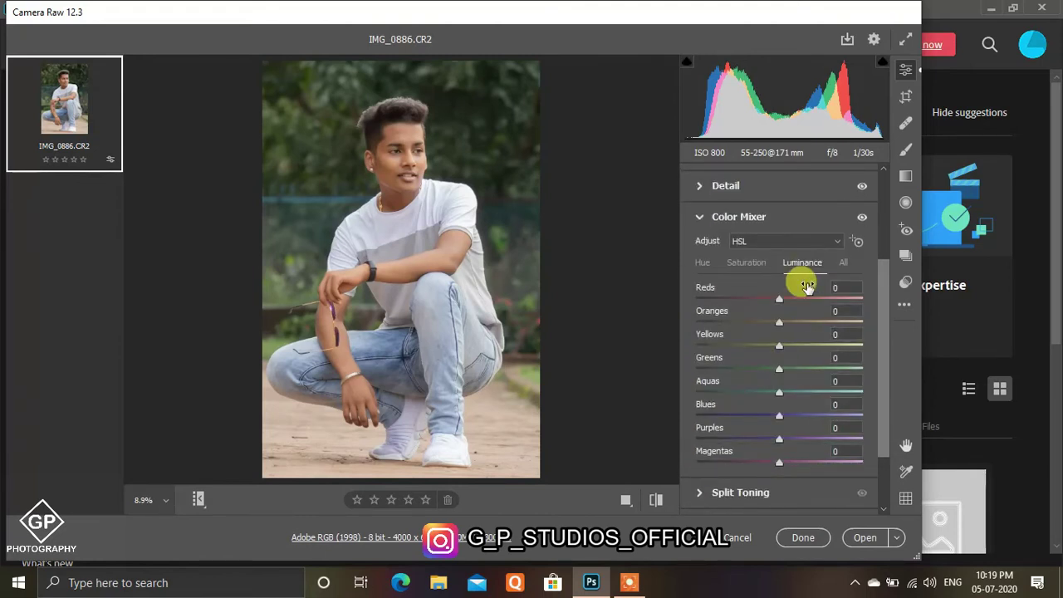
text(0)
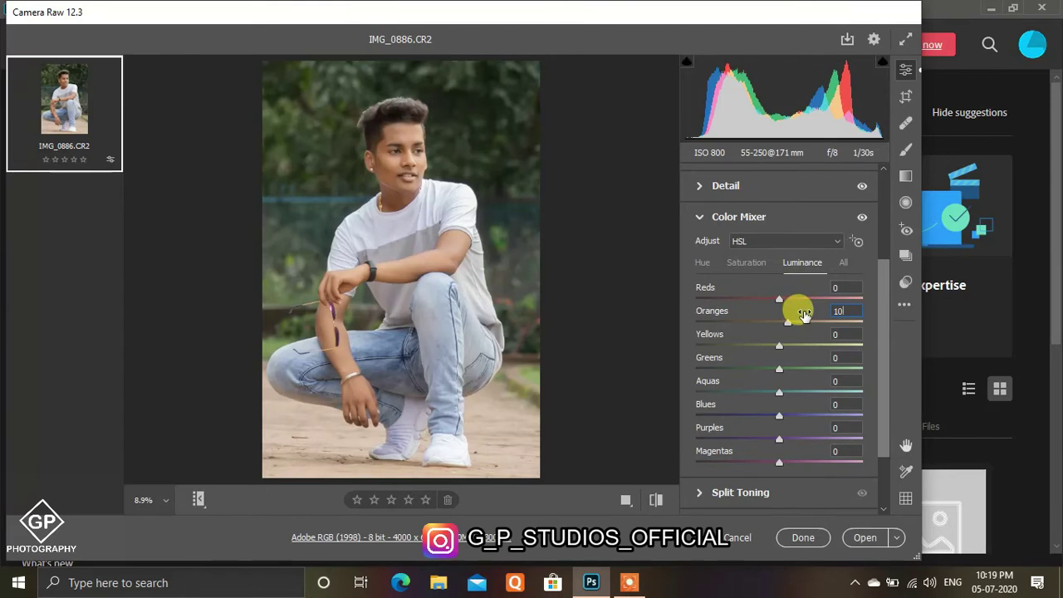
click(697, 217)
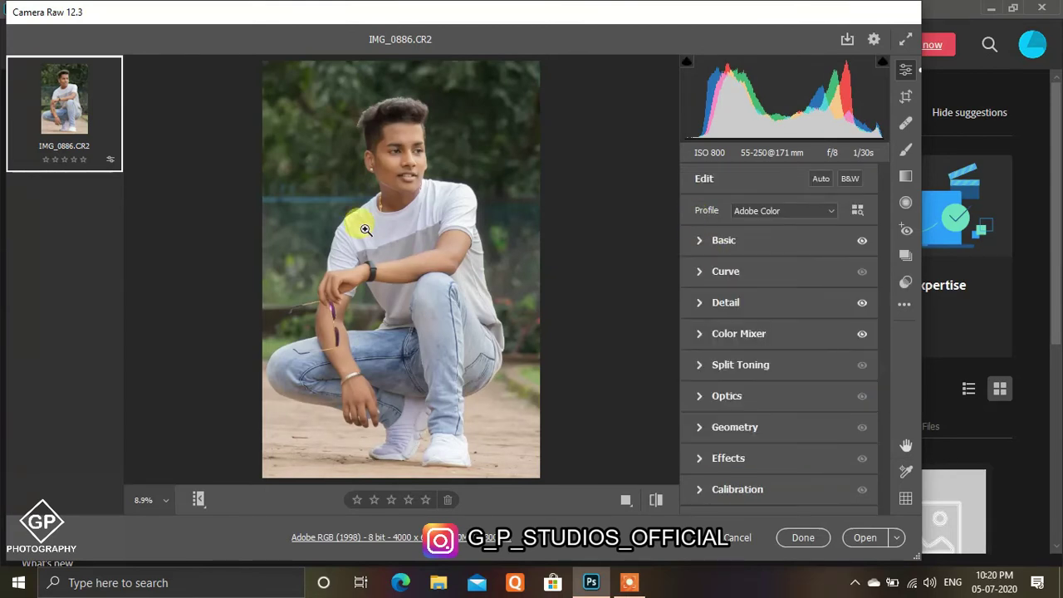
Set Calibration Red Primary Hue +100 with lower saturation, Green Hue +99 and Blue Hue -94
click(699, 492)
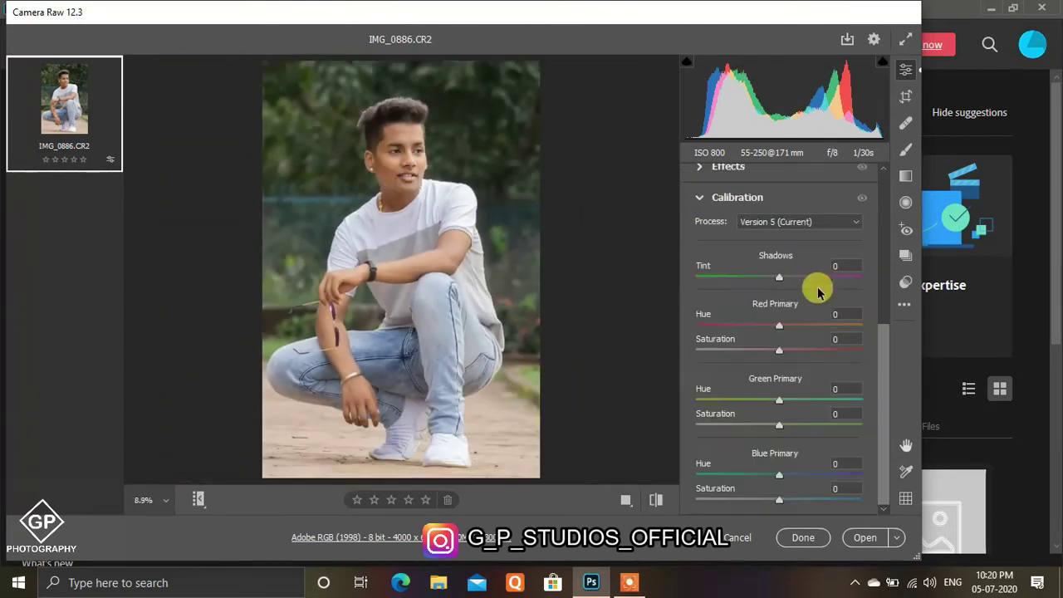
drag(783, 328, 862, 325)
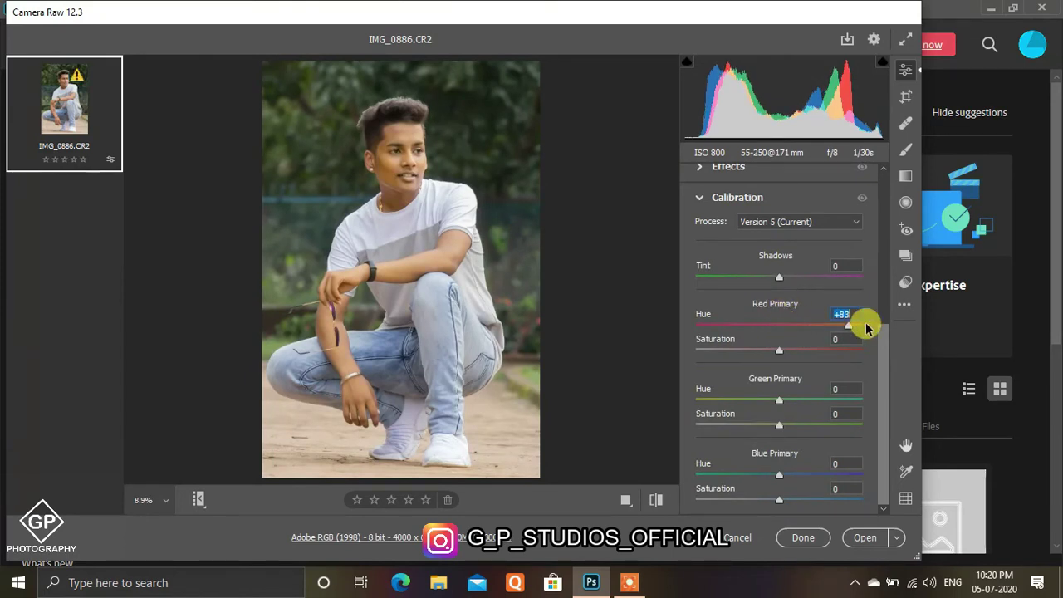
mouse_move(731, 358)
mouse_down()
mouse_move(753, 353)
mouse_move(652, 309)
mouse_up()
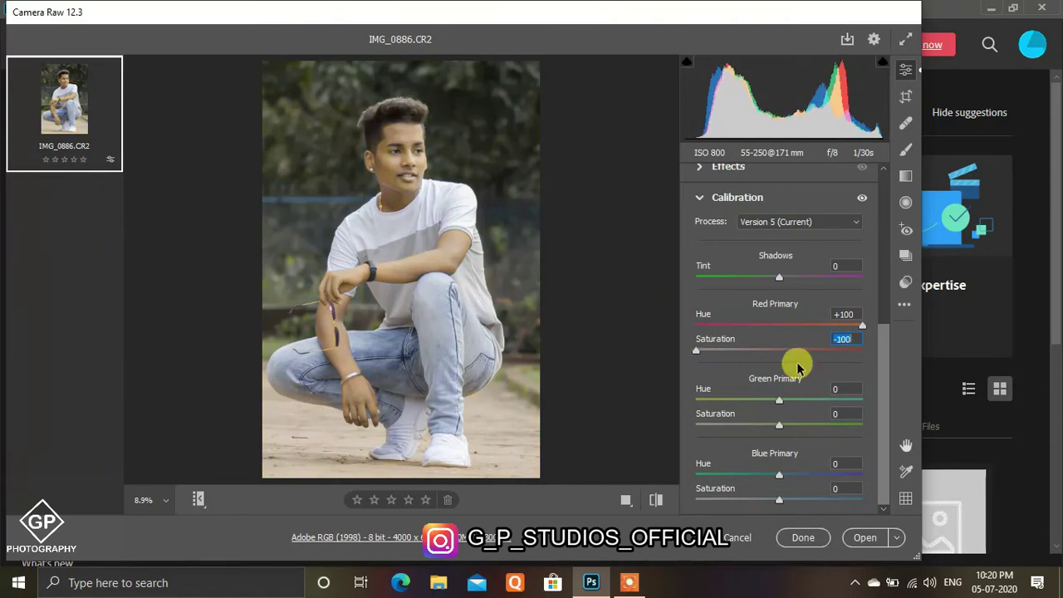
text(99)
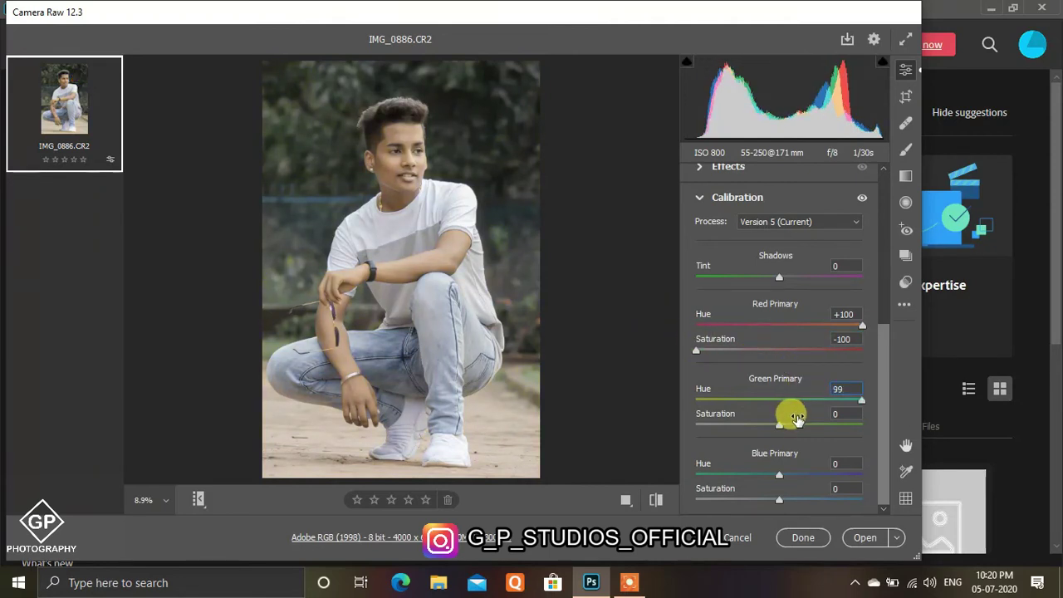
key(Tab)
key(Tab)
click(711, 477)
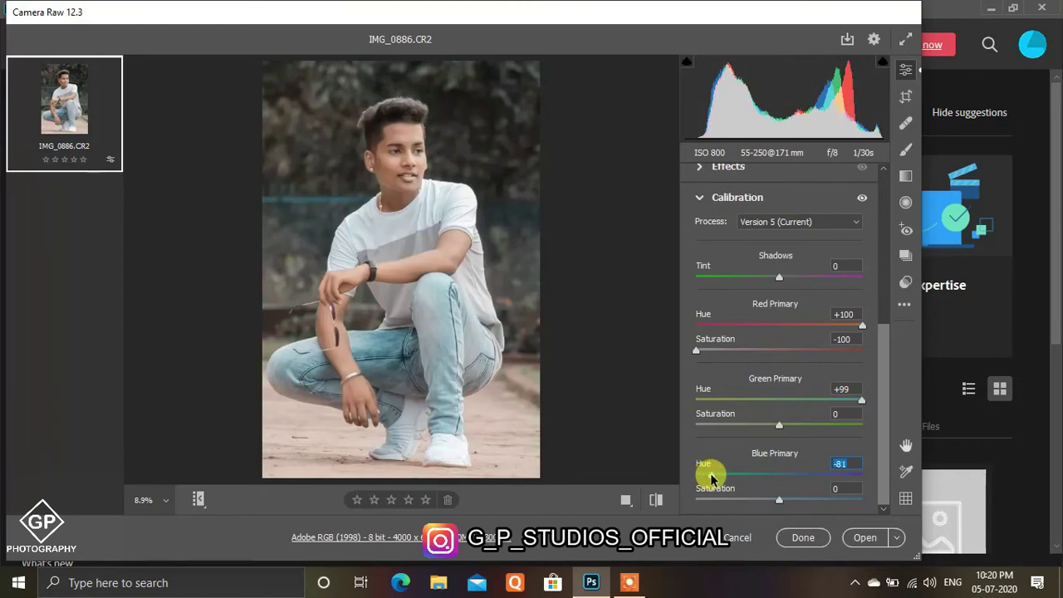
drag(705, 478, 701, 477)
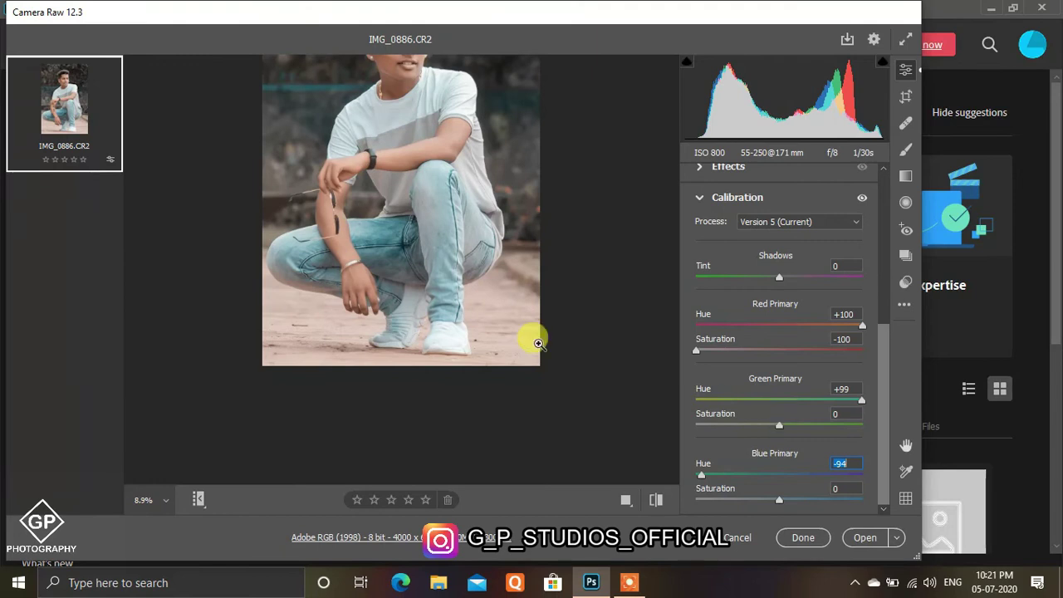
scroll(773, 396, up, 3)
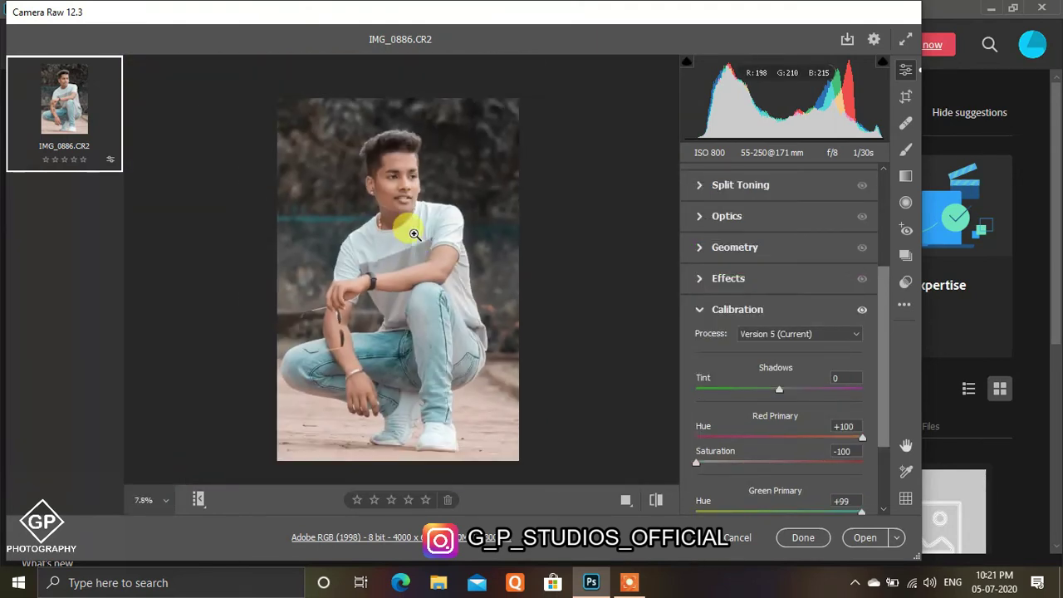
Compare the grade with the original, check Split Toning, and open the photo in Photoshop
click(656, 500)
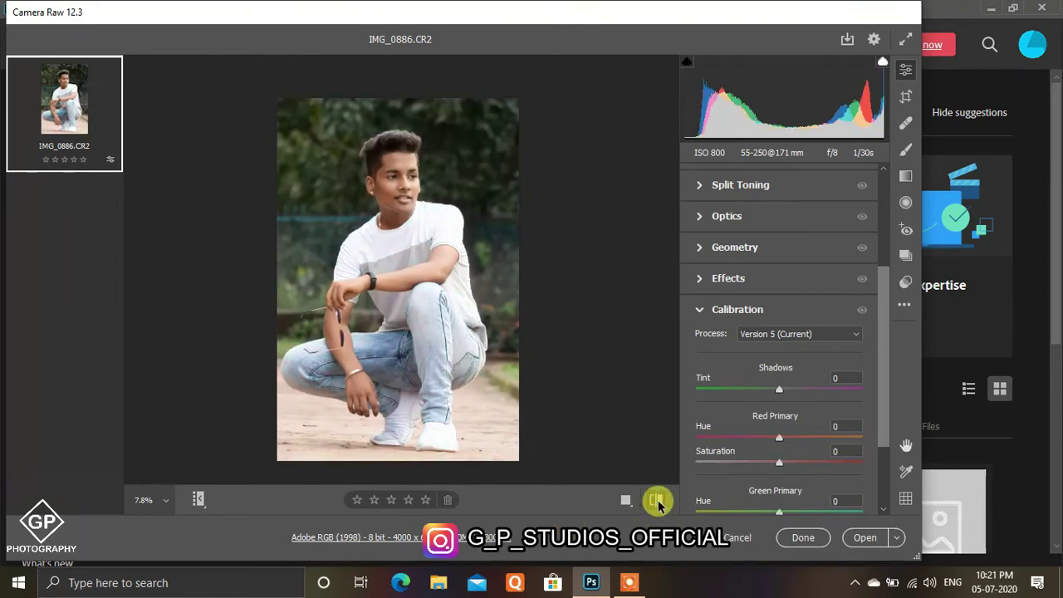
click(657, 500)
click(382, 179)
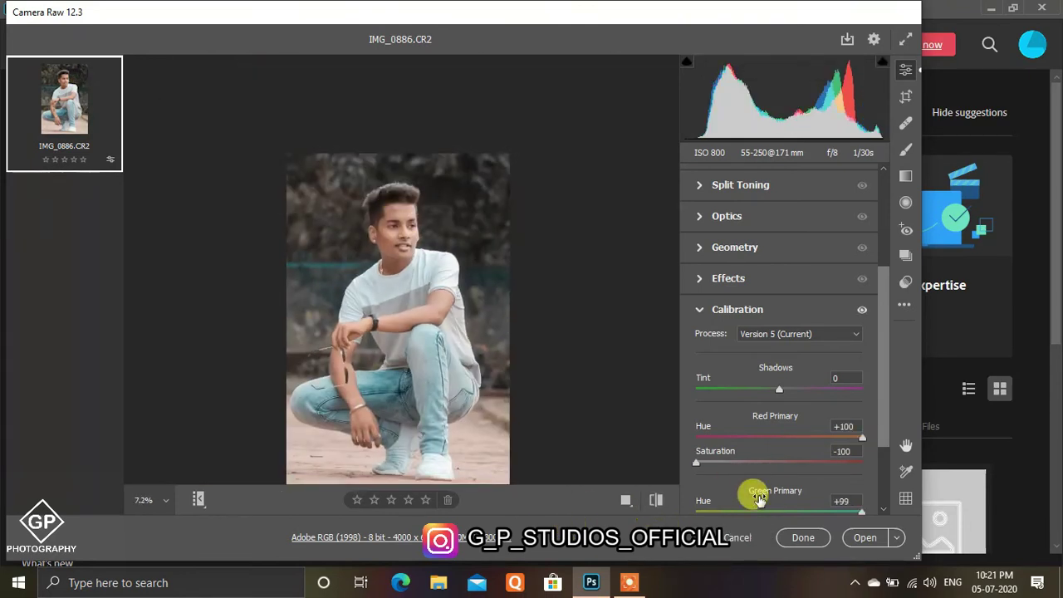
scroll(700, 312, up, 5)
click(702, 365)
click(702, 244)
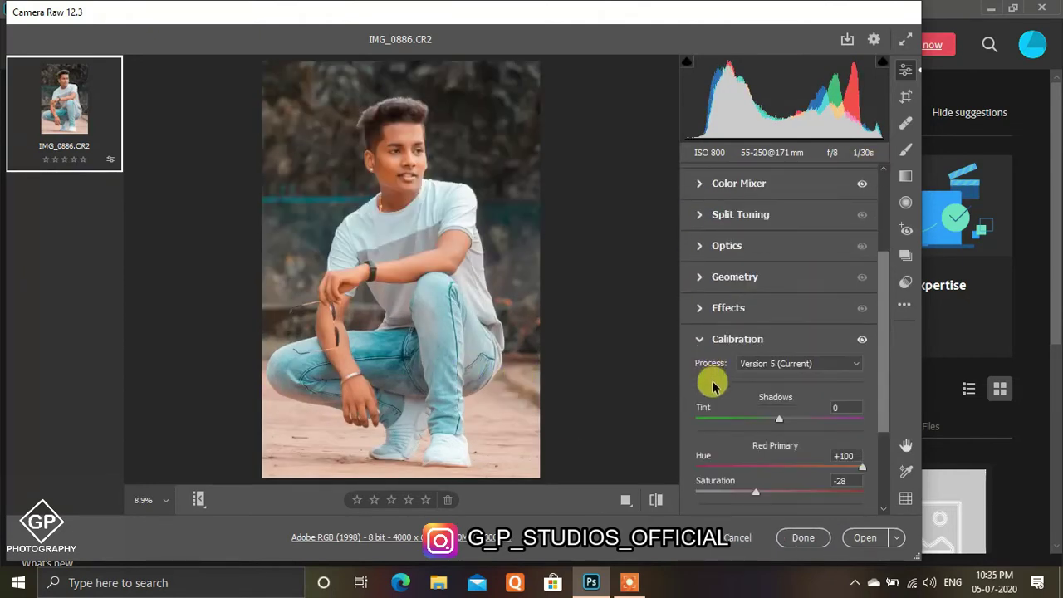
click(704, 340)
click(864, 539)
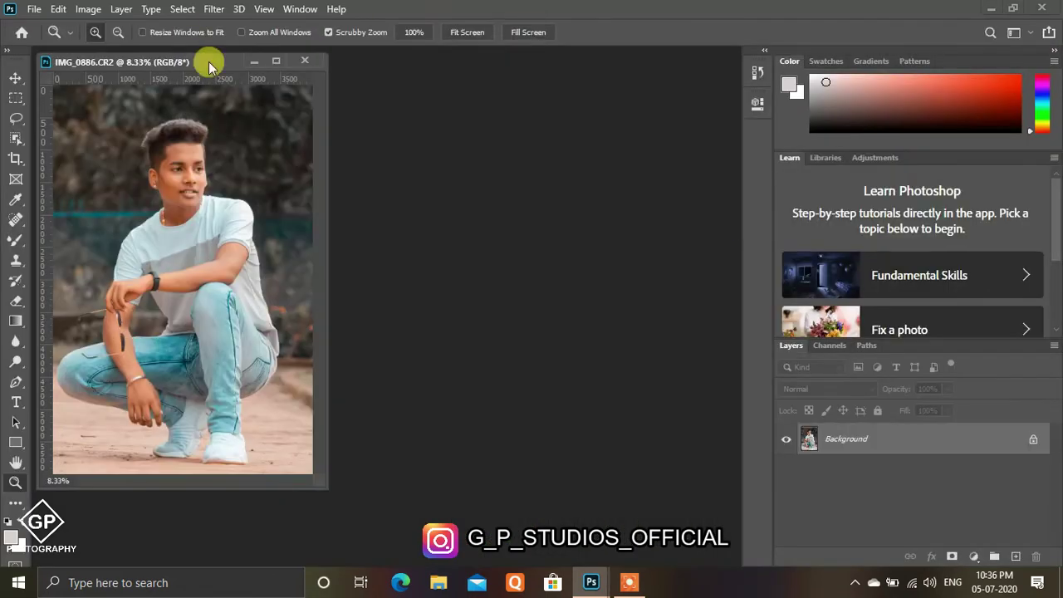
Dock the IMG_0886 document, zoom on the face, and duplicate the Background layer
drag(209, 58, 239, 53)
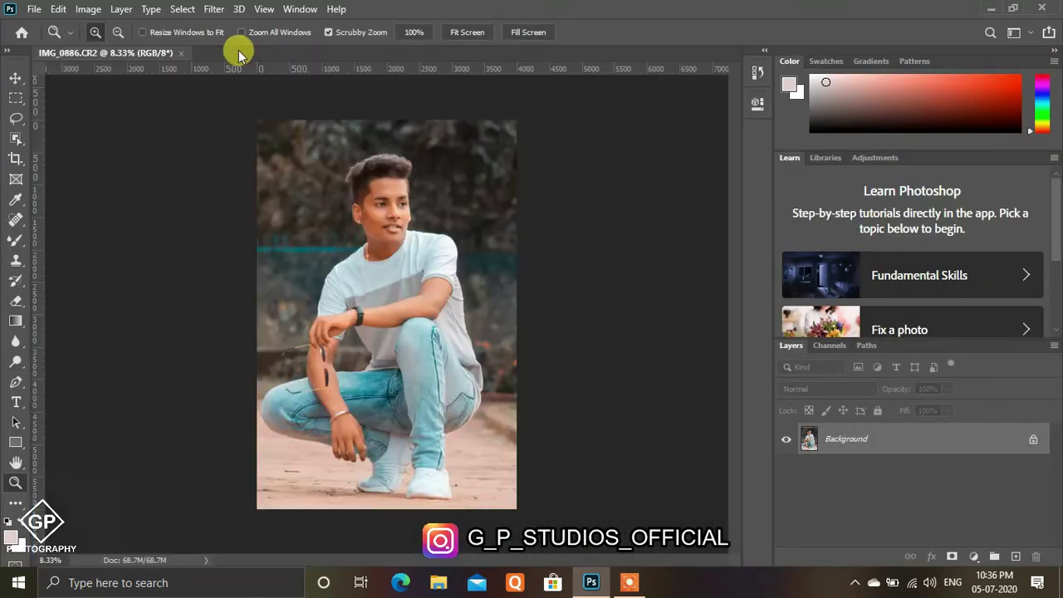
drag(432, 242, 456, 244)
click(15, 219)
drag(1006, 432, 1016, 557)
Heal blemishes on the cheeks, forehead and chin with a size-61 Spot Healing Brush
right_click(288, 299)
drag(353, 323, 363, 326)
click(266, 306)
click(282, 306)
drag(297, 318, 304, 305)
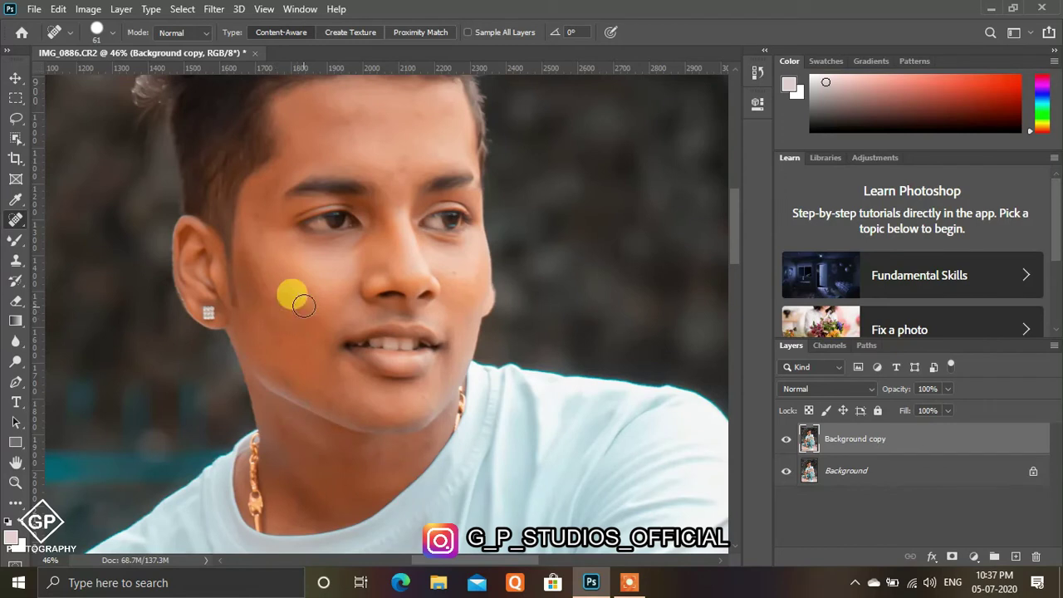
click(283, 298)
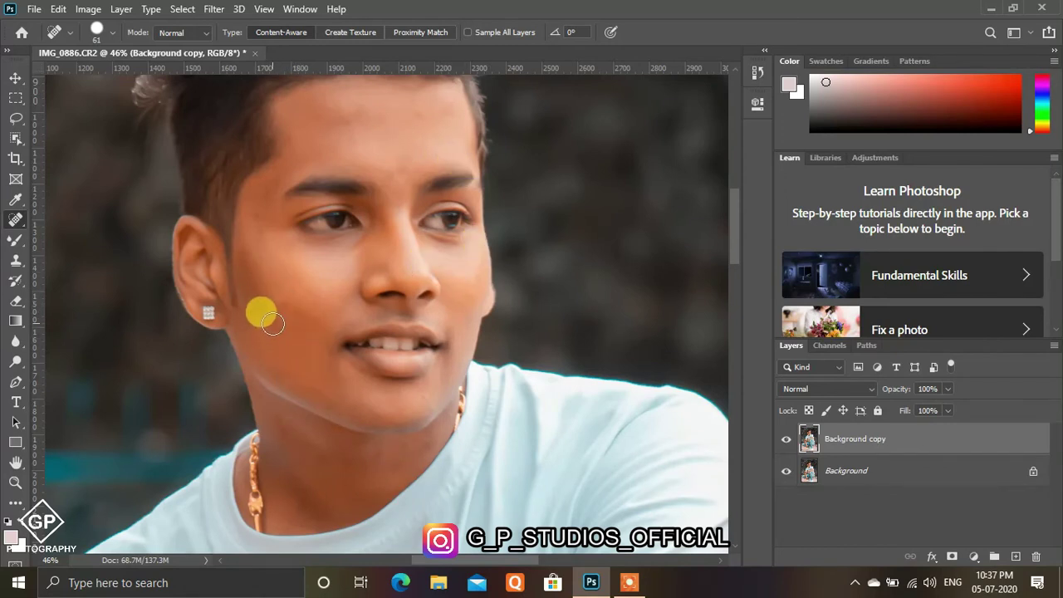
click(402, 170)
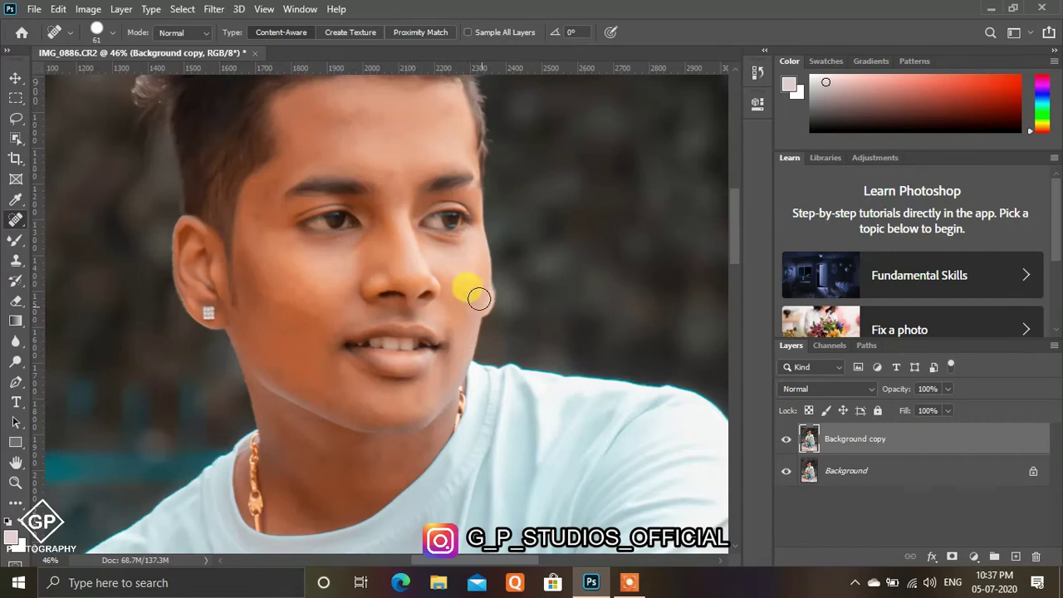
click(415, 400)
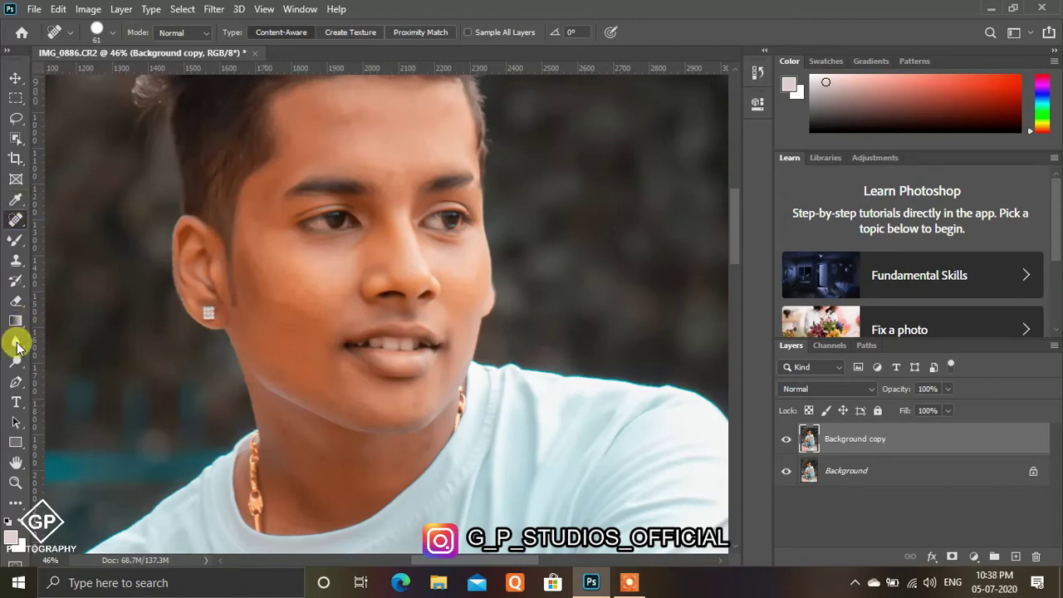
Smooth the forehead and cheek skin with the Mixer Brush (Wet 80%, Load 75%, Mix 90%, Flow 14%)
click(16, 244)
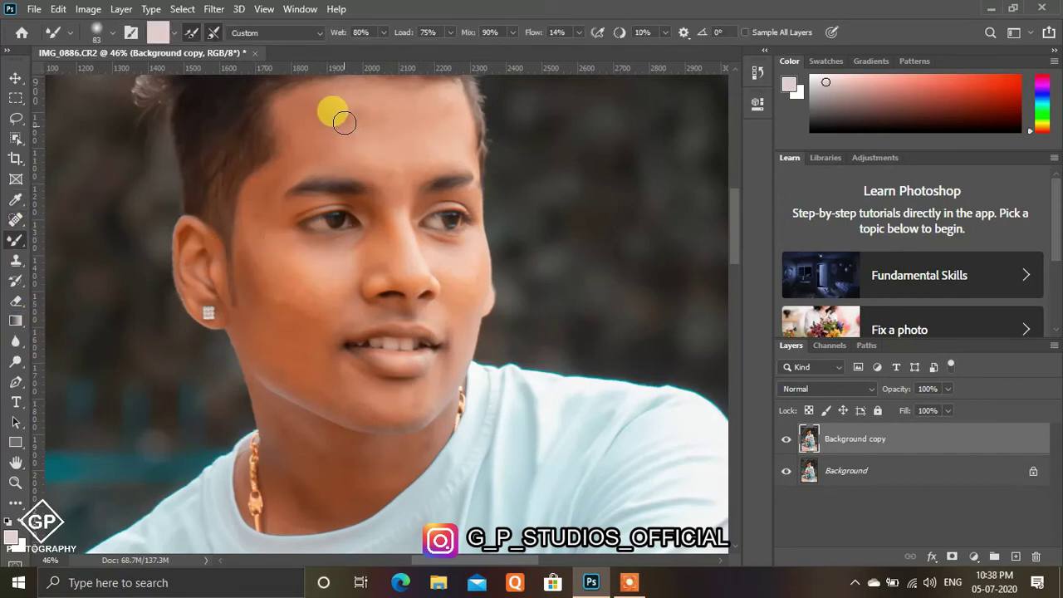
mouse_move(355, 126)
mouse_down()
mouse_move(468, 181)
mouse_move(446, 183)
mouse_up()
key(z)
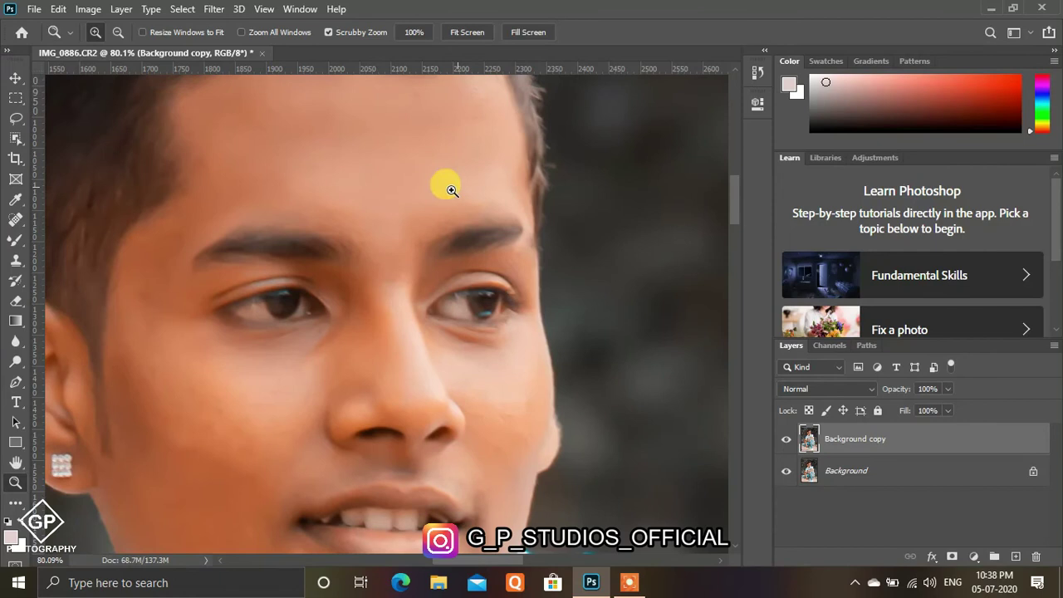
key(b)
drag(224, 218, 178, 316)
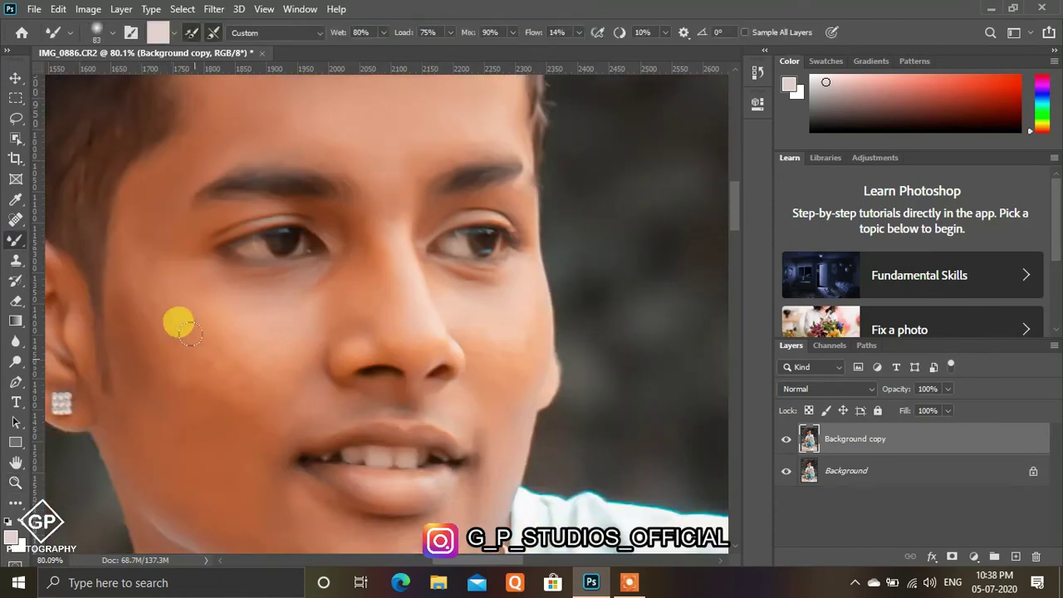
scroll(166, 333, down, 5)
mouse_move(125, 355)
mouse_down()
mouse_move(197, 337)
mouse_move(161, 350)
mouse_move(270, 300)
mouse_move(143, 359)
mouse_move(243, 367)
mouse_move(267, 341)
mouse_move(206, 358)
mouse_move(294, 379)
mouse_move(178, 400)
mouse_move(254, 372)
mouse_up()
Smooth the skin from the nose up across the forehead and along the neck below the chin
mouse_move(486, 328)
mouse_down()
mouse_move(432, 89)
mouse_move(271, 108)
mouse_move(326, 115)
mouse_move(384, 184)
mouse_up()
scroll(449, 124, up, 2)
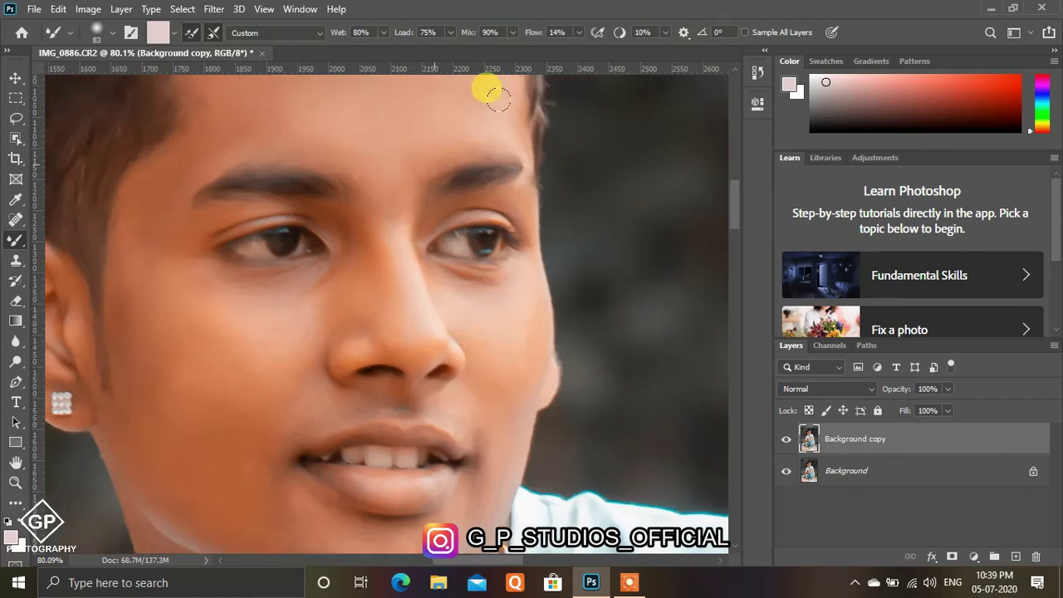
scroll(399, 141, up, 2)
drag(279, 131, 451, 134)
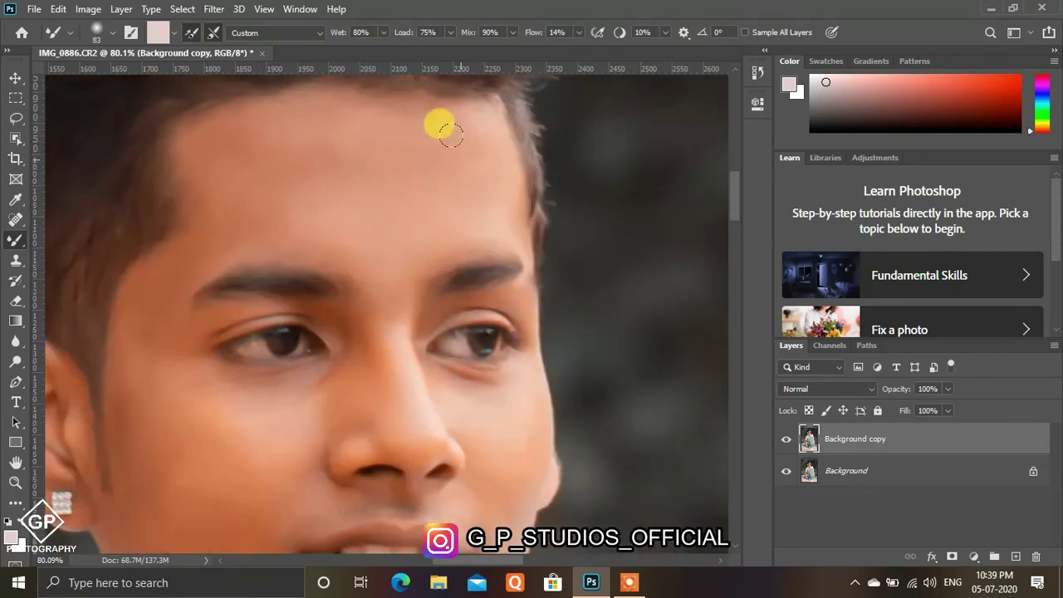
scroll(472, 200, down, 3)
scroll(481, 291, down, 1)
scroll(482, 295, down, 5)
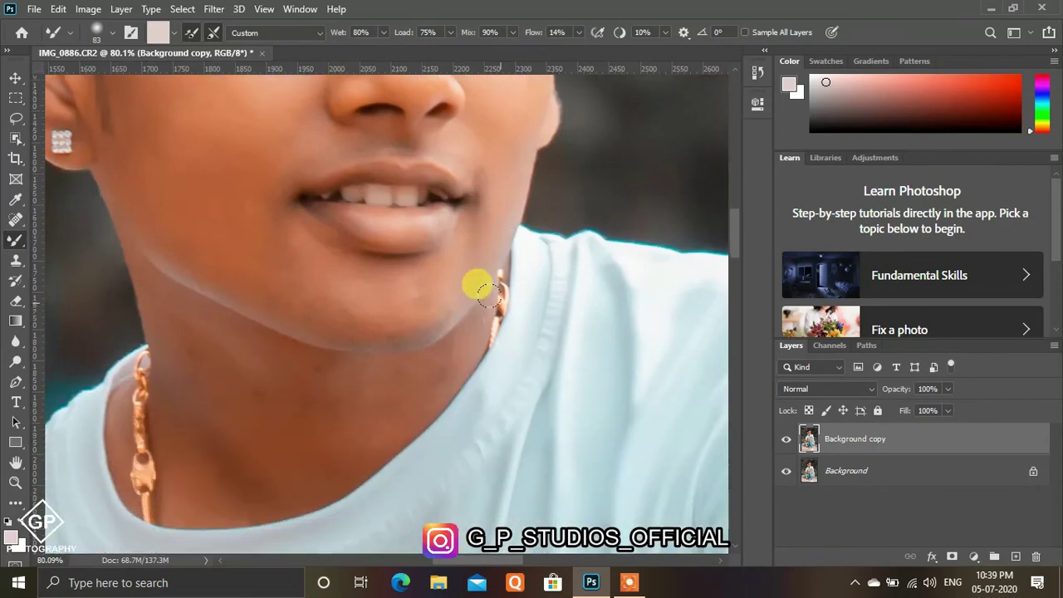
mouse_move(188, 308)
mouse_down()
mouse_move(324, 330)
mouse_move(320, 350)
mouse_move(425, 328)
mouse_move(439, 257)
mouse_move(359, 269)
mouse_move(259, 251)
mouse_move(189, 219)
mouse_move(327, 334)
mouse_move(219, 277)
mouse_move(197, 336)
mouse_move(298, 358)
mouse_move(228, 416)
mouse_move(392, 345)
mouse_up()
scroll(457, 274, up, 5)
scroll(415, 233, up, 3)
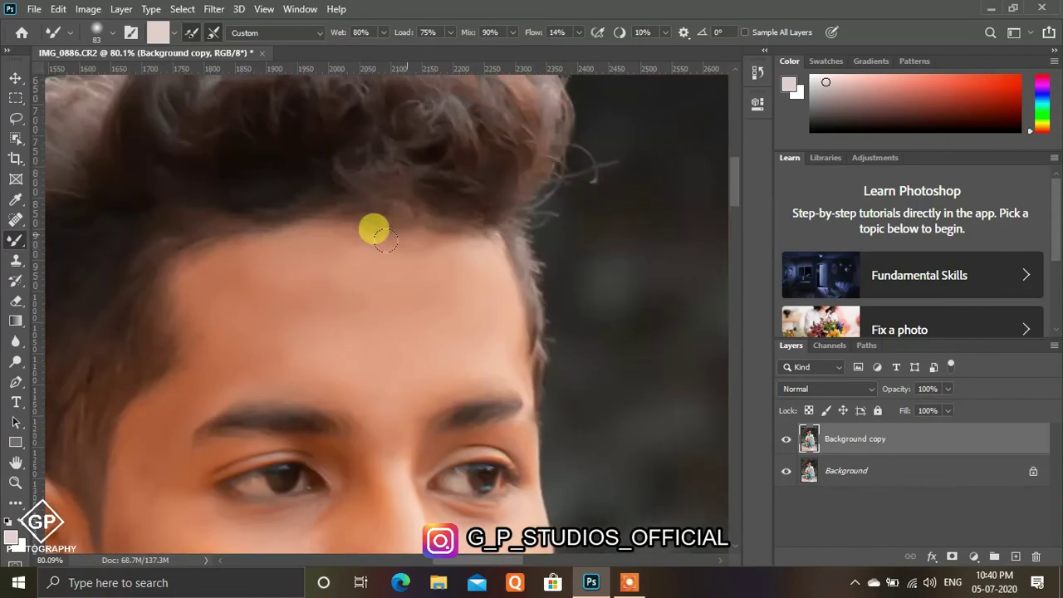
Fit the whole photo on screen and start File > Place Embedded
key(z)
click(465, 34)
click(33, 8)
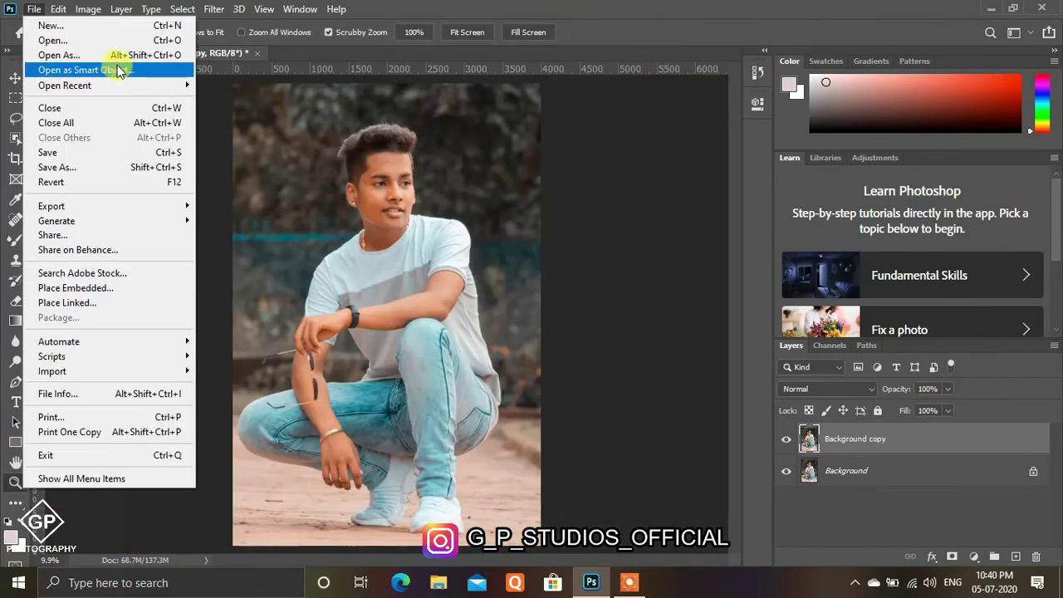
click(91, 281)
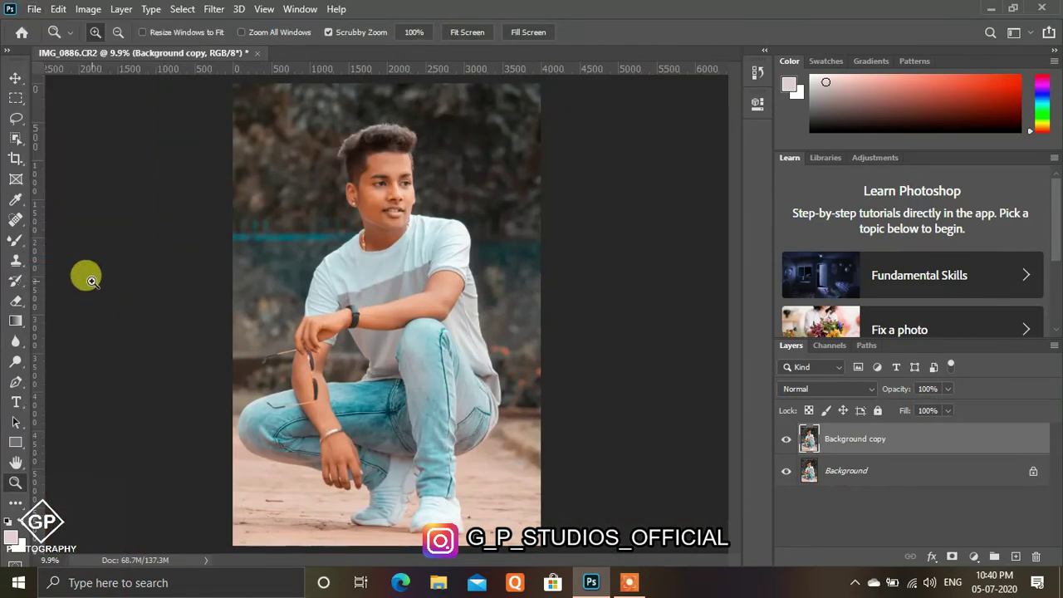
click(34, 10)
click(92, 290)
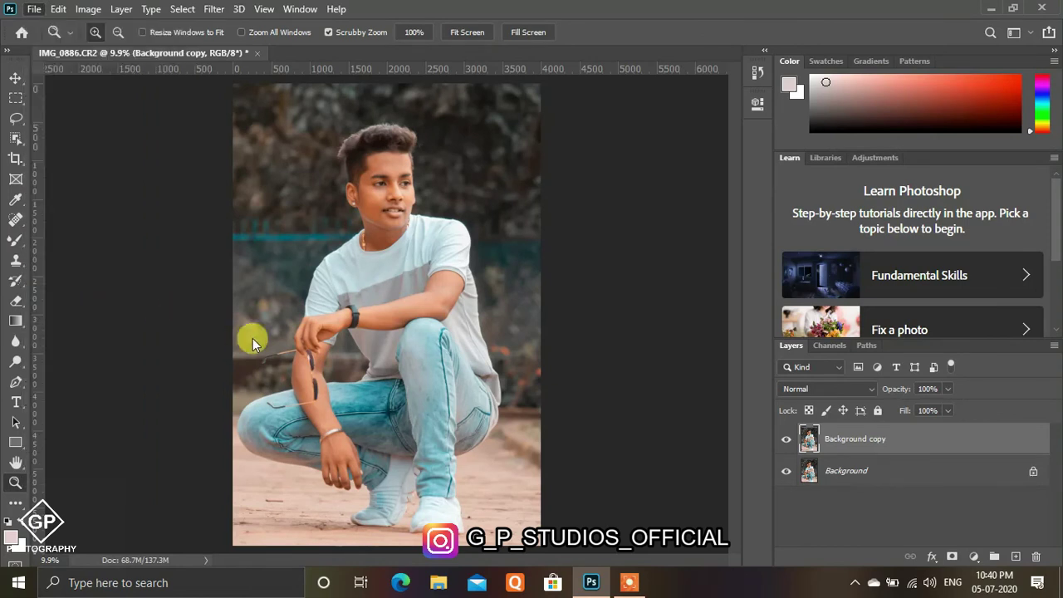
Pick NEW SIGNETUCHER.png from the GP EDITS folder to embed the signature
scroll(108, 202, up, 2)
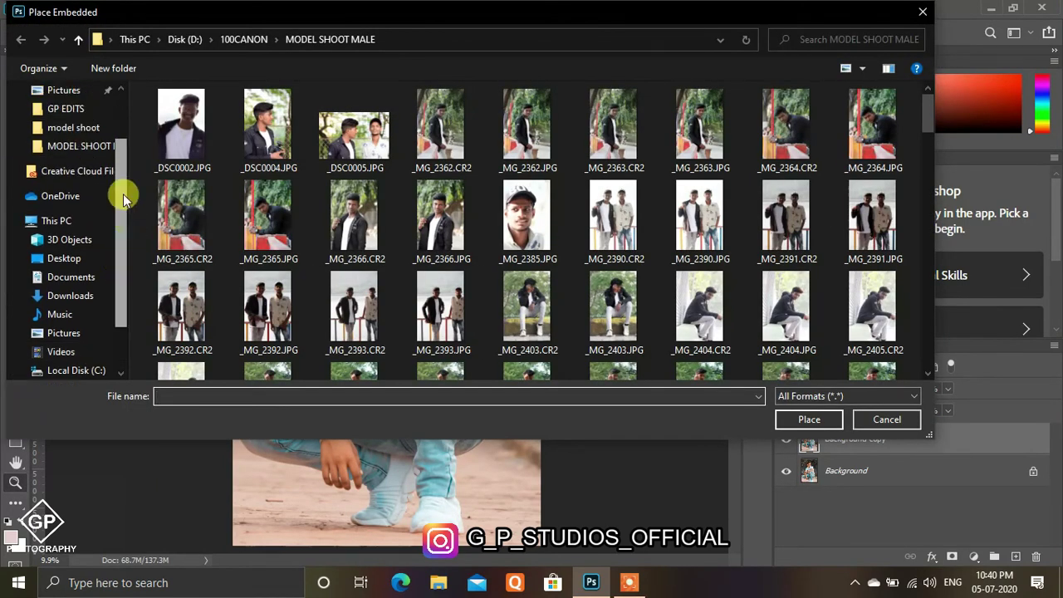
scroll(656, 309, down, 5)
scroll(649, 313, down, 5)
scroll(648, 310, down, 10)
scroll(282, 273, down, 5)
scroll(281, 274, up, 1)
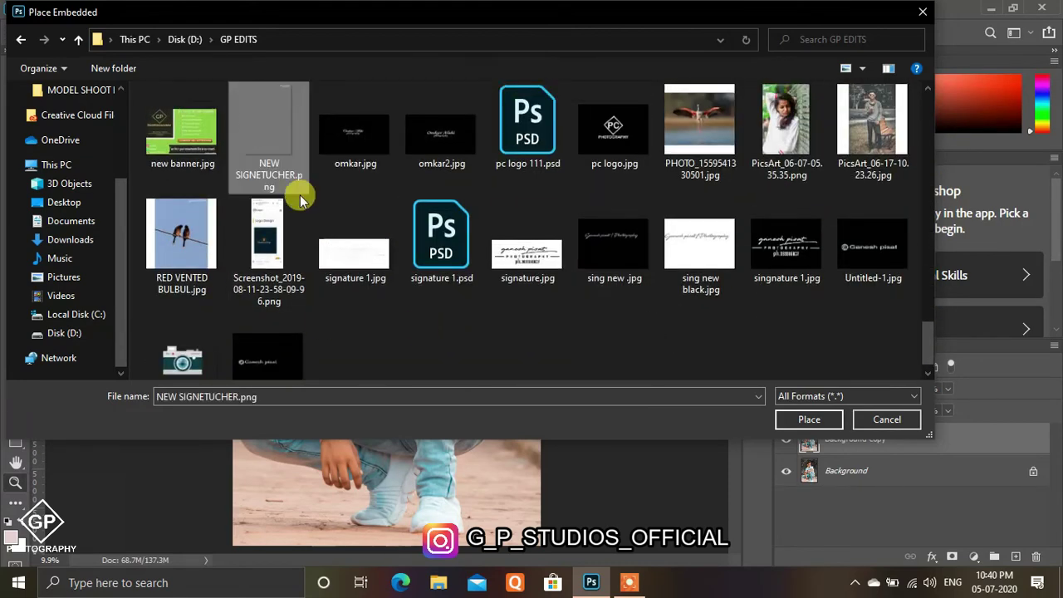
double_click(295, 196)
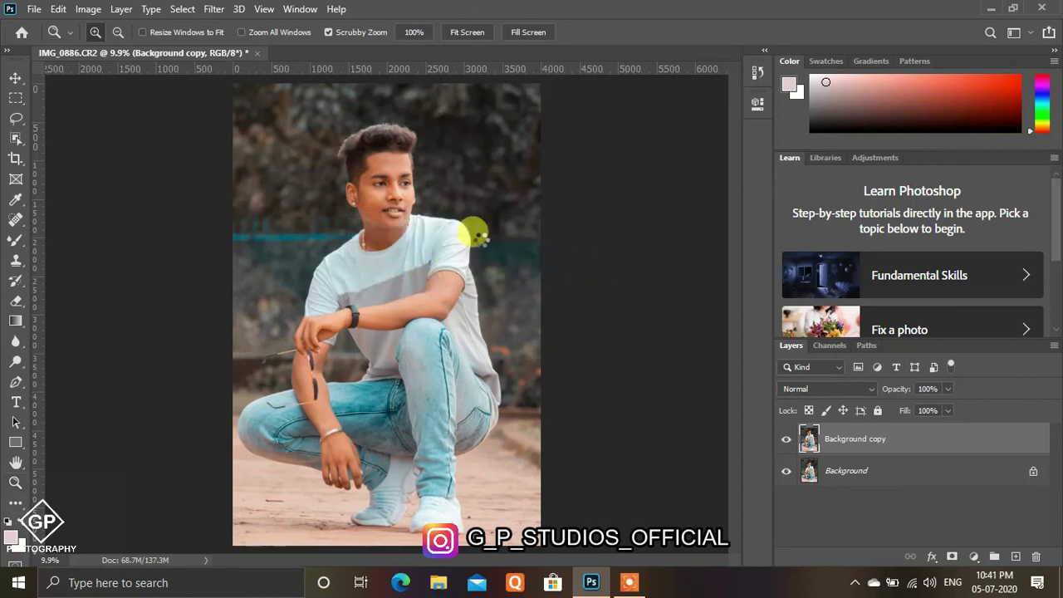
Scale the signature down and commit it in the photo's top-right corner
drag(438, 445, 423, 435)
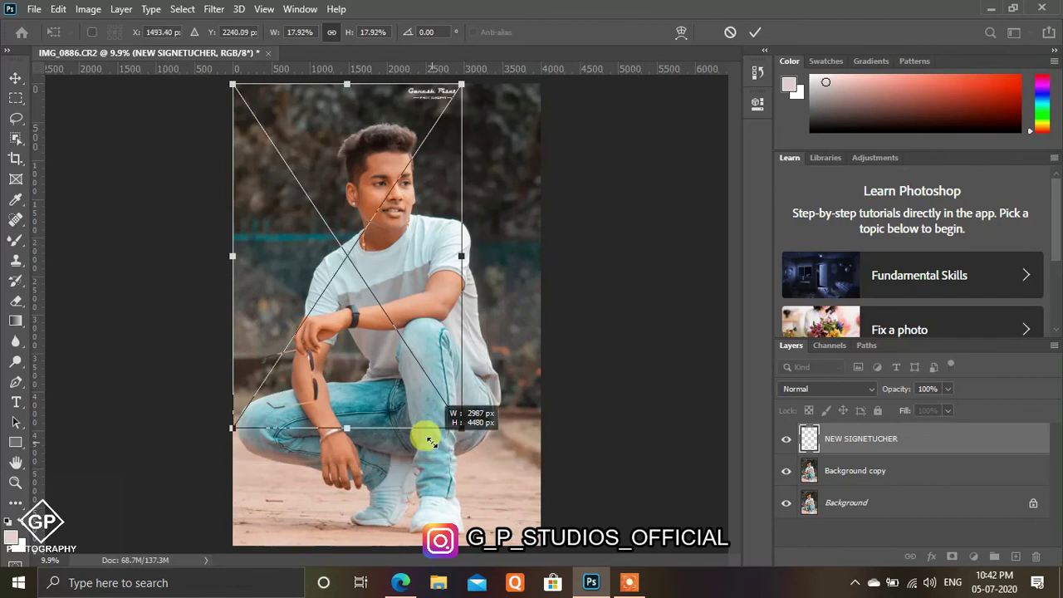
drag(415, 250, 460, 282)
drag(502, 455, 477, 423)
drag(456, 275, 474, 277)
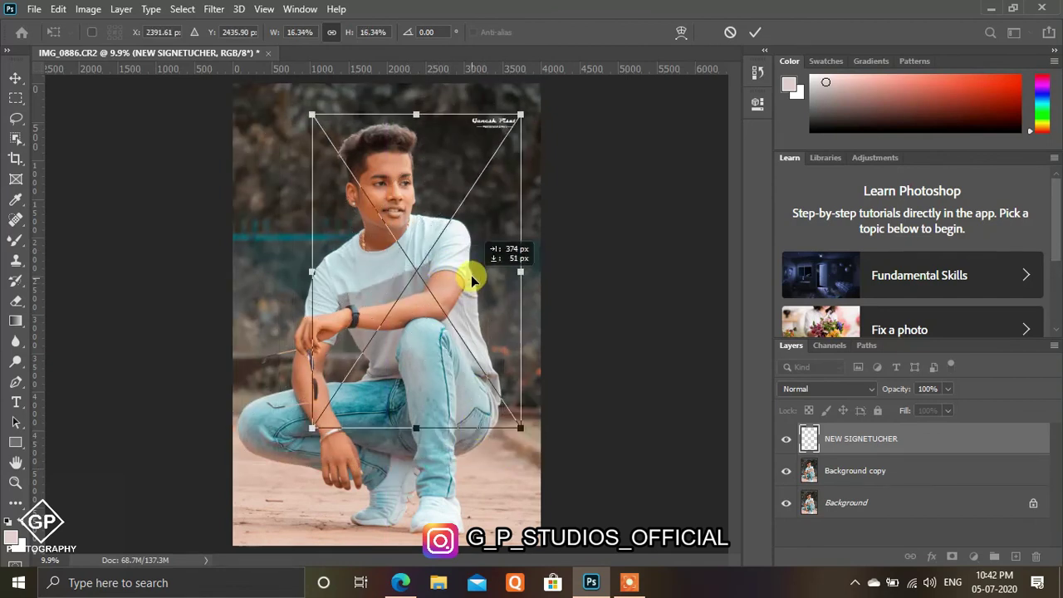
click(756, 31)
Zoom in and toggle the retouched layer to compare before and after, then fit the photo to the window
key(z)
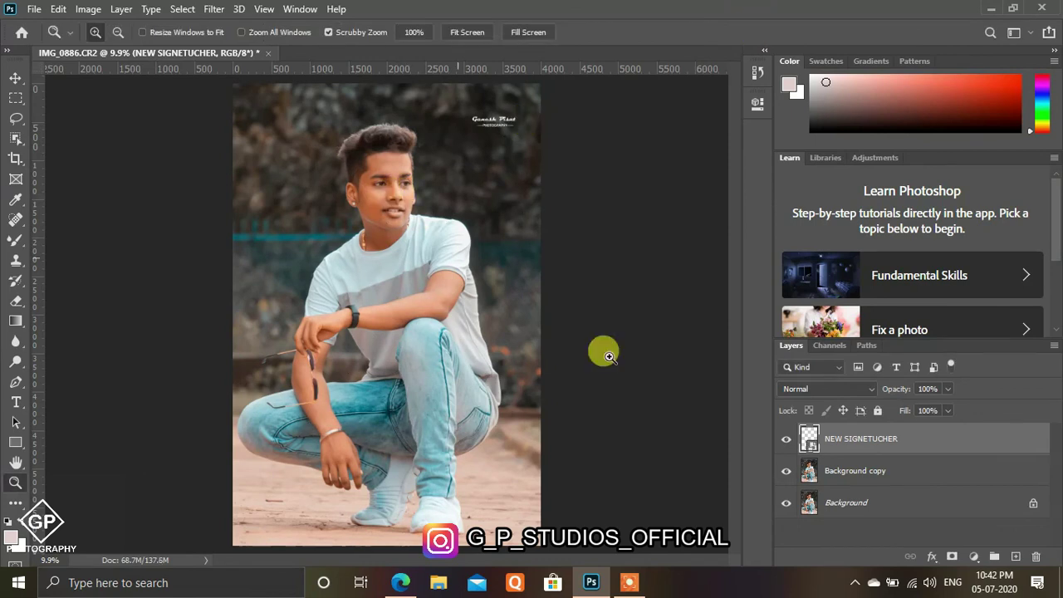
drag(380, 171, 518, 299)
click(785, 471)
click(786, 471)
click(786, 471)
click(786, 471)
click(466, 31)
drag(335, 380, 517, 431)
click(467, 31)
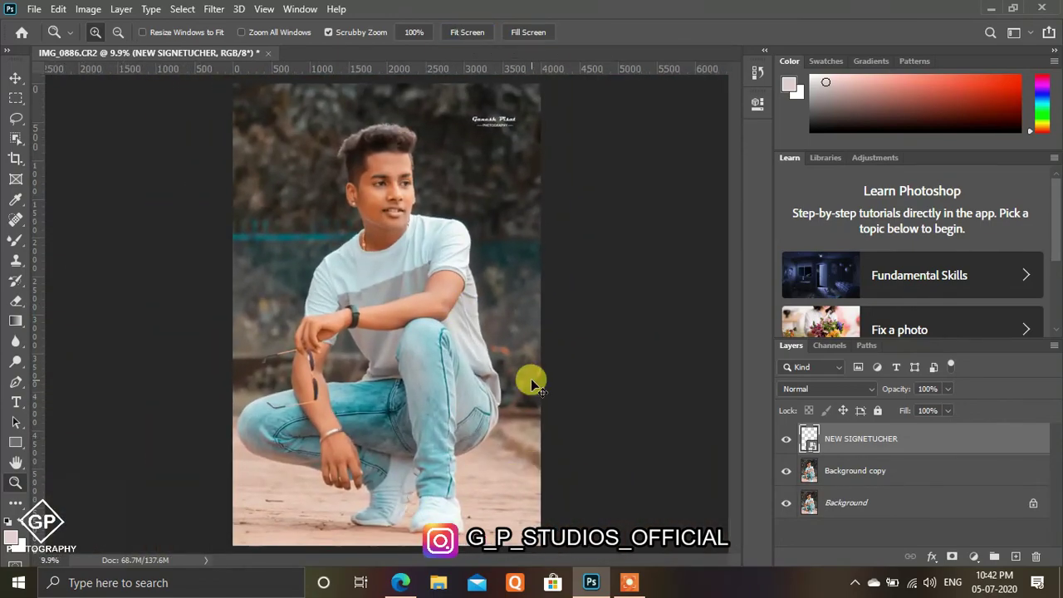